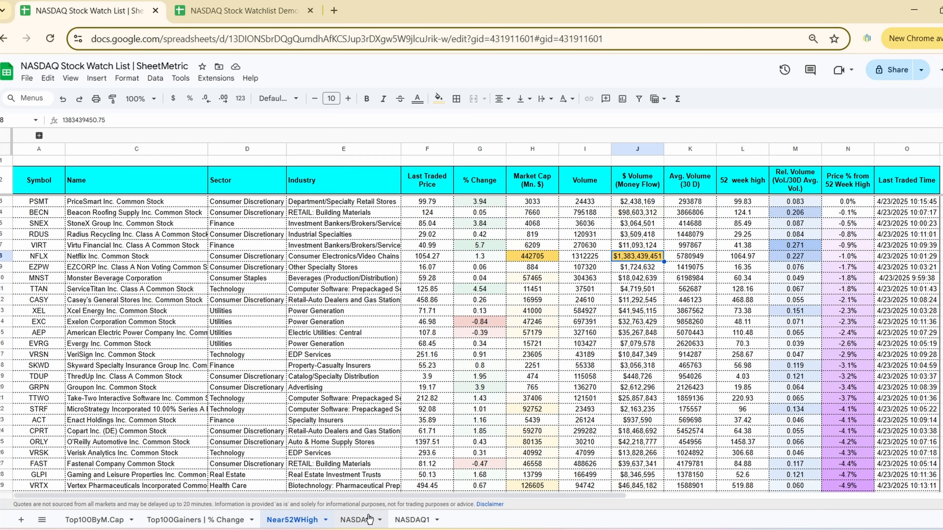
Copy the Symbol through Industry columns, headers and all rows, from the NASDAQ sheet into the demo spreadsheet starting at cell A2
{"action": "left_click", "coordinate": [365, 520]}
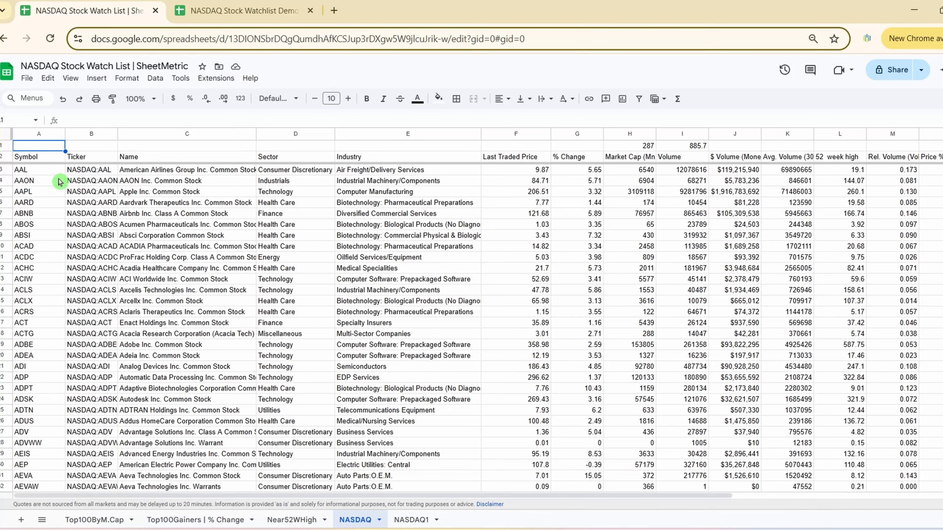
{"action": "left_click", "coordinate": [52, 163]}
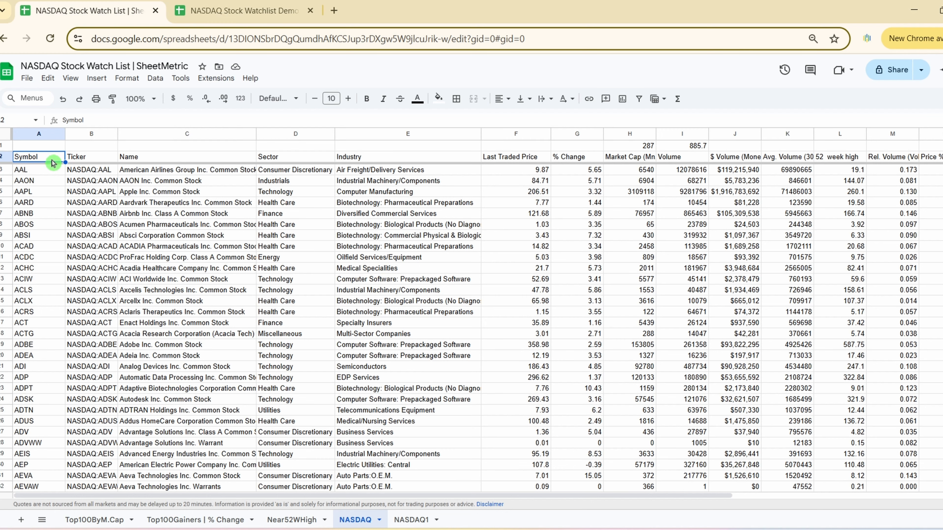
{"action": "key", "text": "shift+Right"}
{"action": "key", "text": "shift+Right"}
{"action": "key", "text": "shift+Right"}
{"action": "key", "text": "shift+Right"}
{"action": "key", "text": "ctrl+shift+Down"}
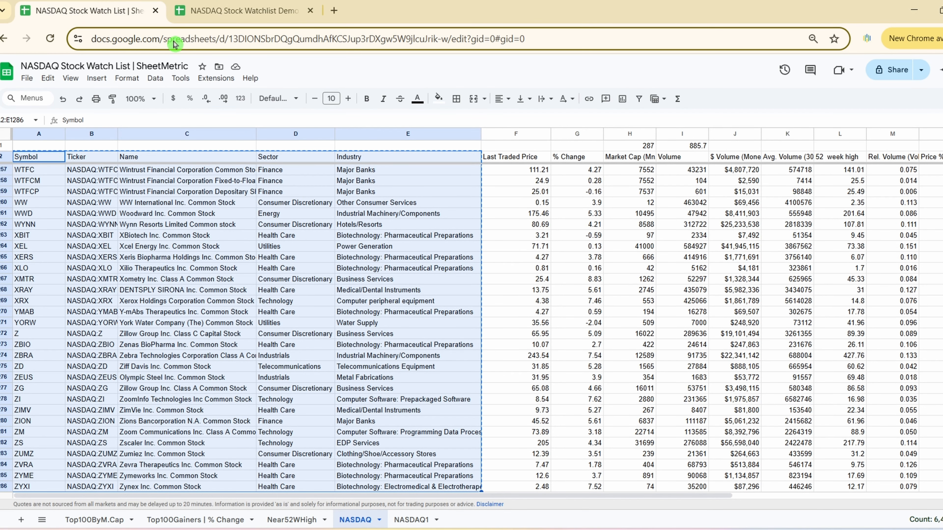
{"action": "left_click", "coordinate": [180, 11]}
{"action": "left_click", "coordinate": [55, 159]}
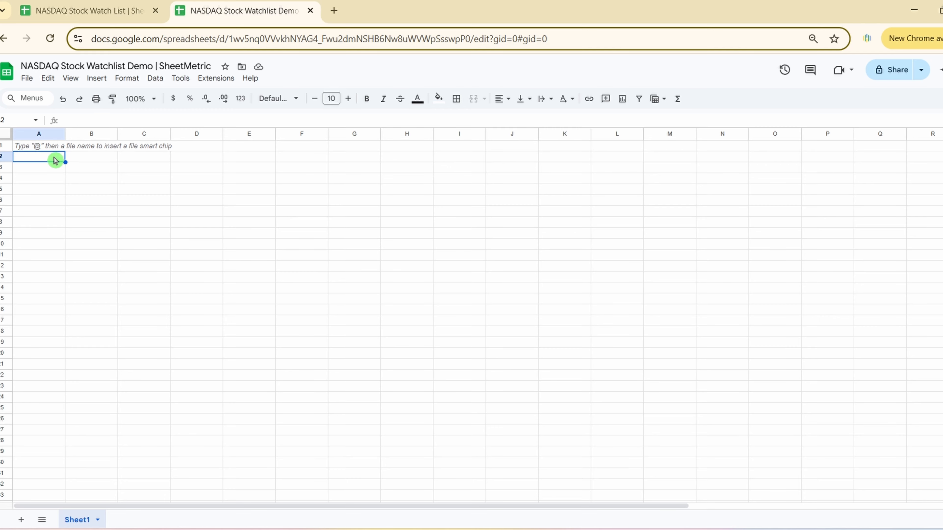
{"action": "key", "text": "ctrl+v"}
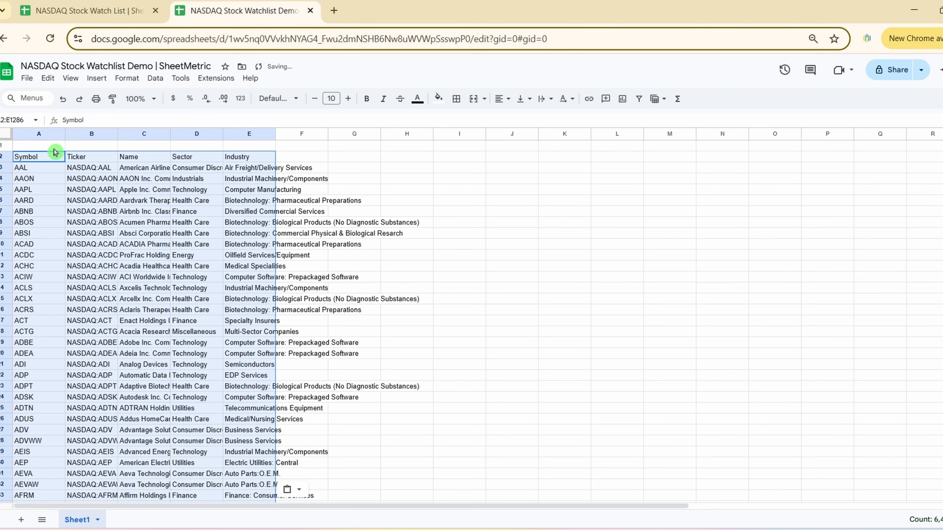
Copy the headers from Last Traded Price through Last Traded Time in the NASDAQ sheet into the demo spreadsheet starting at F2
{"action": "left_click", "coordinate": [99, 13]}
{"action": "left_click", "coordinate": [534, 159]}
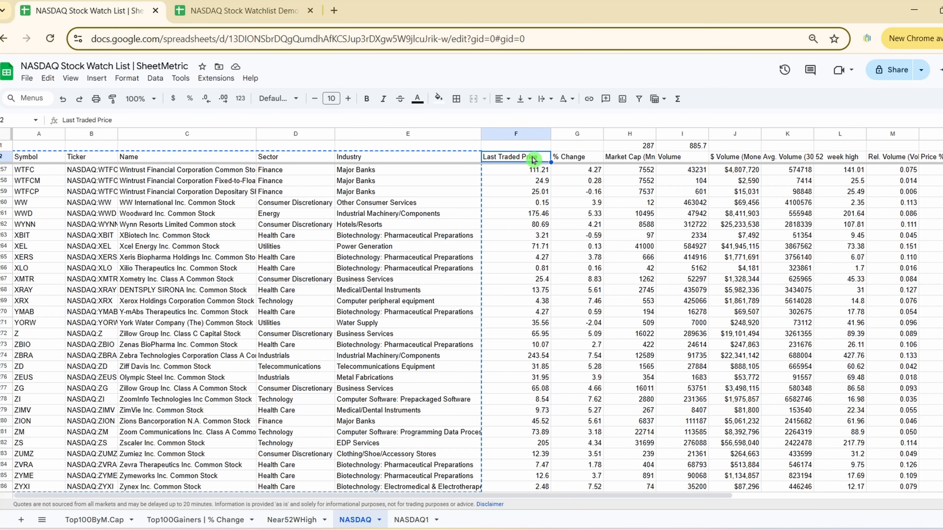
{"action": "key", "text": "shift+Right"}
{"action": "key", "text": "shift+Right"}
{"action": "key", "text": "shift+Right"}
{"action": "key", "text": "shift+Right"}
{"action": "key", "text": "shift+Right"}
{"action": "key", "text": "shift+Right"}
{"action": "key", "text": "shift+Right"}
{"action": "key", "text": "shift+Right"}
{"action": "key", "text": "shift+Right"}
{"action": "key", "text": "shift+Right"}
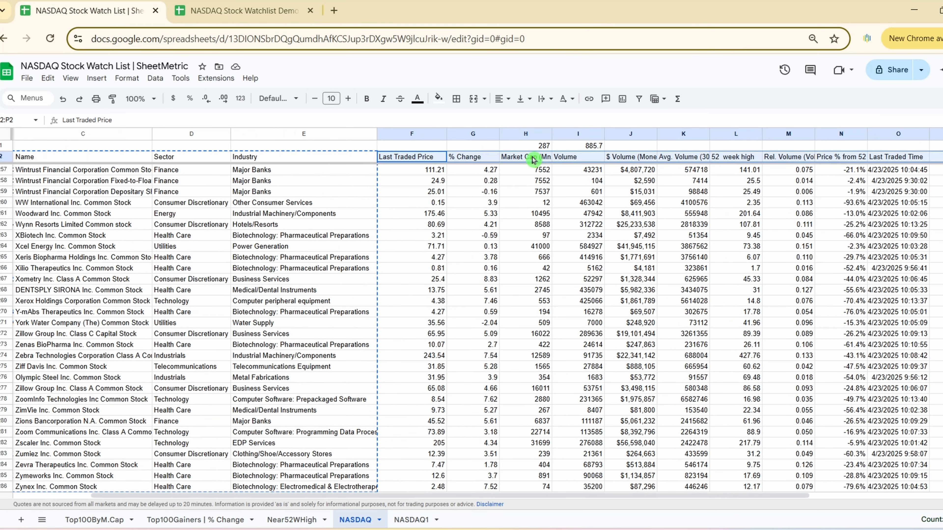
{"action": "key", "text": "ctrl+c"}
{"action": "left_click", "coordinate": [242, 11]}
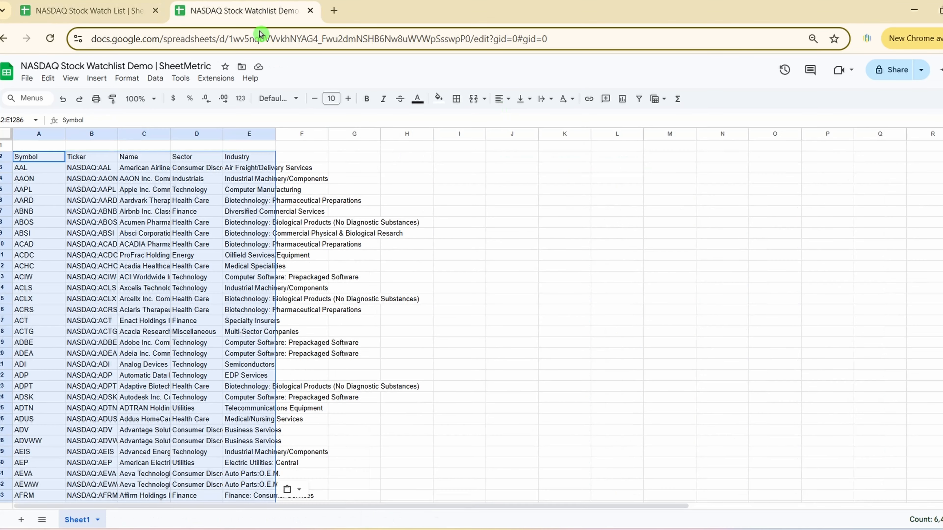
{"action": "left_click", "coordinate": [315, 157]}
{"action": "key", "text": "ctrl+v"}
Freeze the first two rows of the demo sheet and widen the Industry column to roughly twice its width
{"action": "left_click_drag", "start_coordinate": [3, 138], "coordinate": [22, 162]}
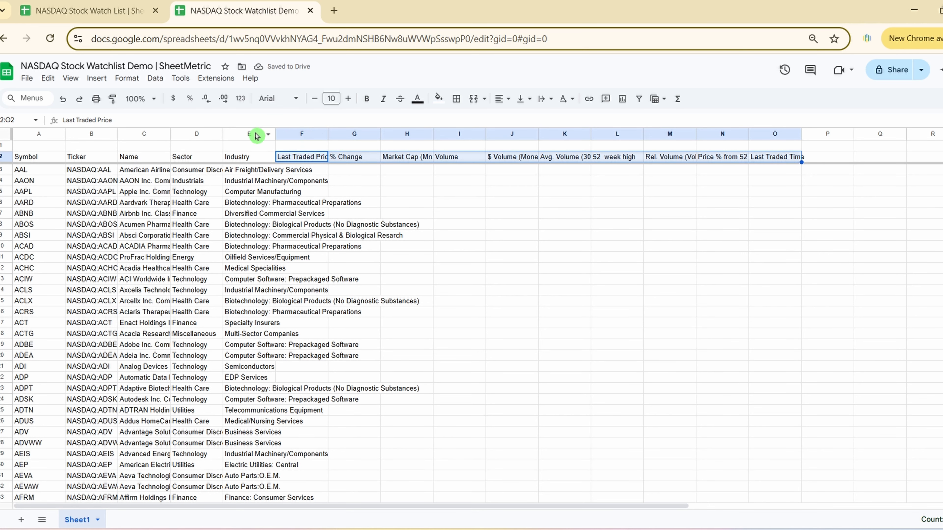
{"action": "left_click_drag", "start_coordinate": [274, 133], "coordinate": [376, 135]}
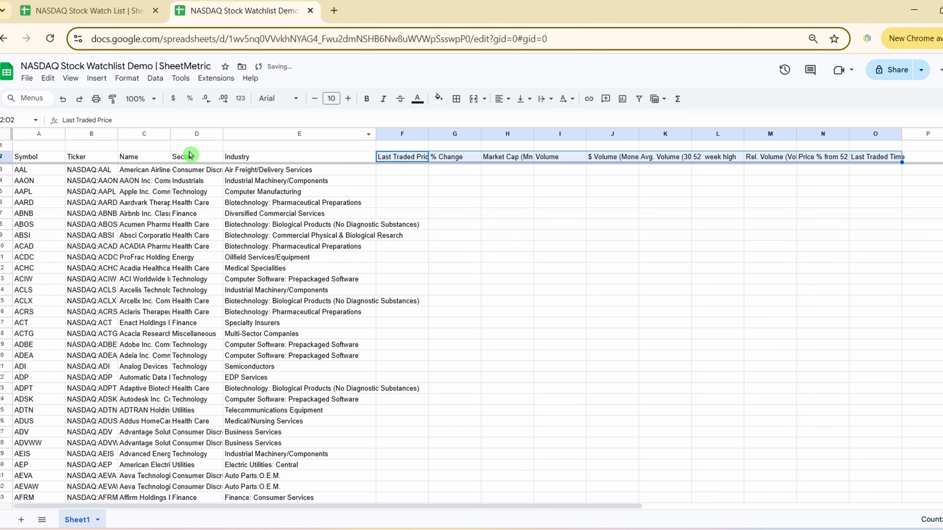
Wrap the text of header row 2 and align it vertically to the middle
{"action": "left_click", "coordinate": [6, 157]}
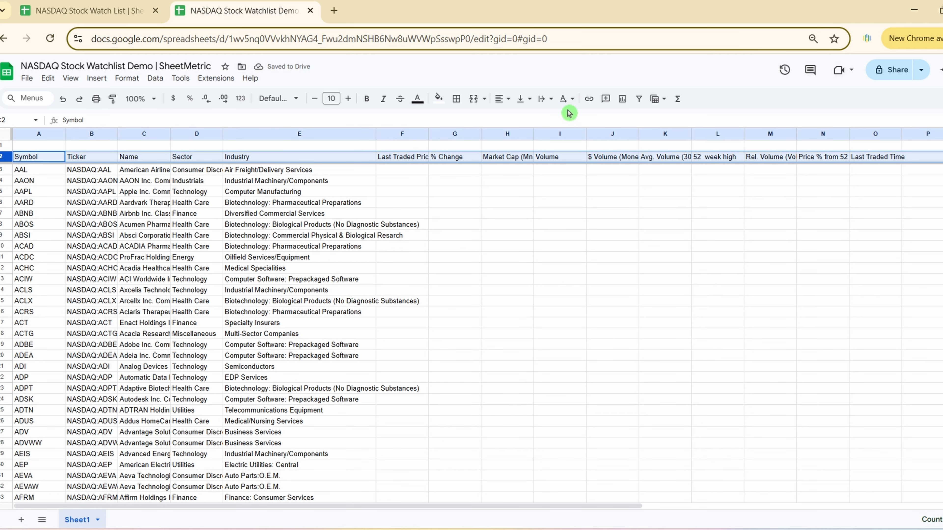
{"action": "left_click", "coordinate": [545, 98]}
{"action": "left_click", "coordinate": [564, 127]}
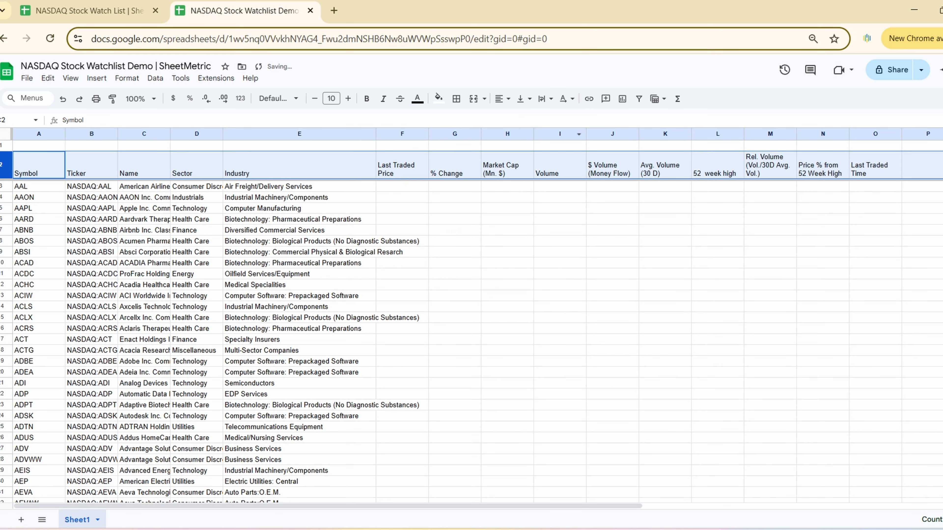
{"action": "left_click", "coordinate": [523, 99]}
{"action": "left_click", "coordinate": [535, 118]}
{"action": "left_click", "coordinate": [422, 198]}
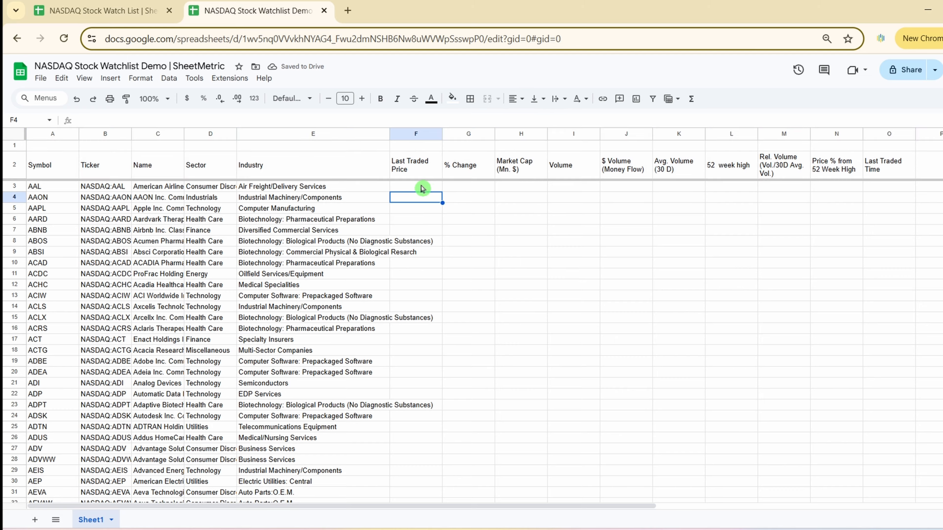
Start a GOOGLEFINANCE formula in cell F3 under Last Traded Price, with B3 as the ticker argument
{"action": "left_click", "coordinate": [422, 187]}
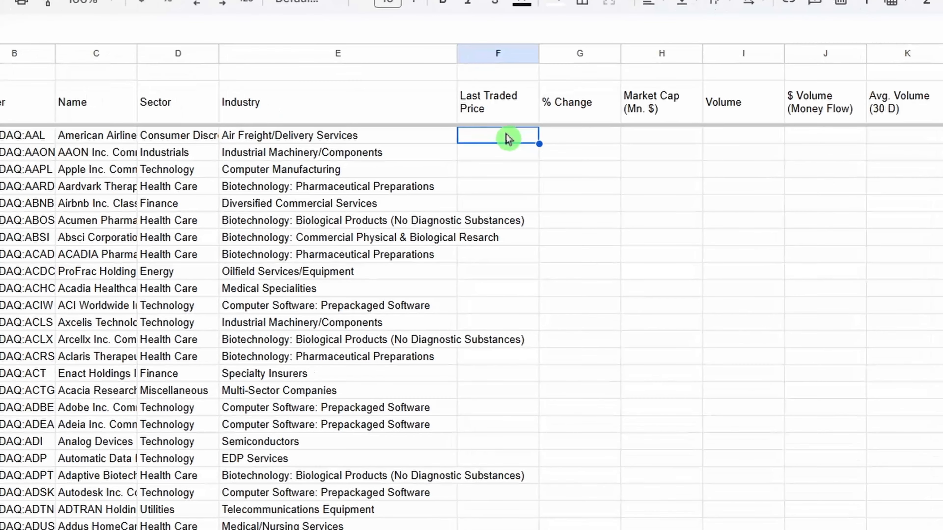
{"action": "type", "text": "=G"}
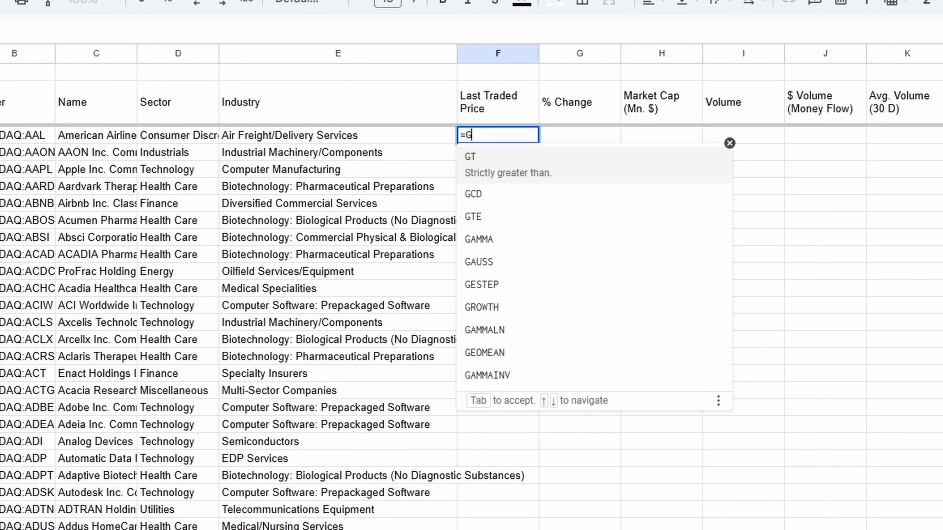
{"action": "type", "text": "OO"}
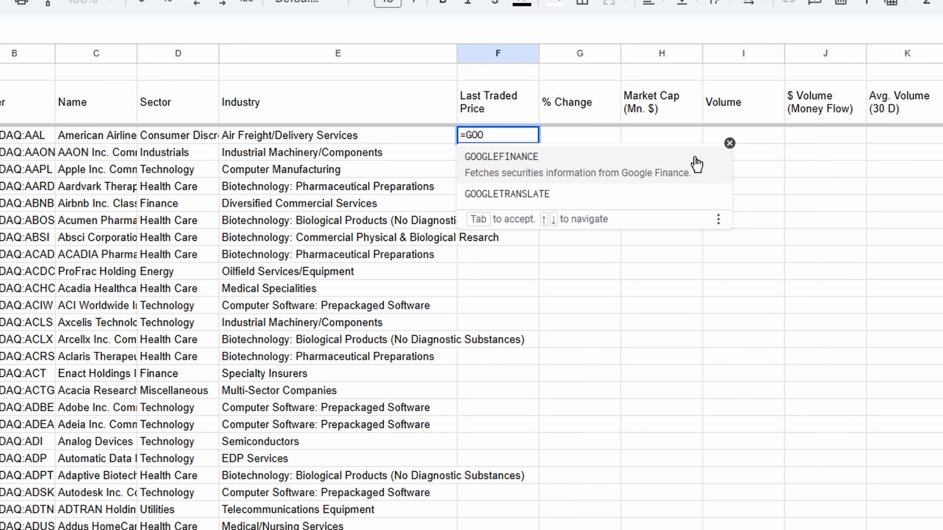
{"action": "left_click", "coordinate": [699, 163]}
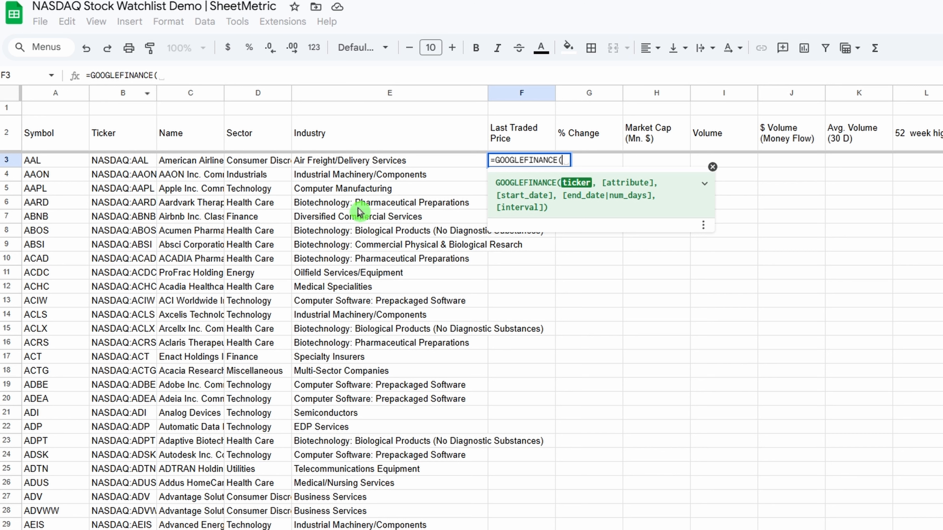
{"action": "left_click", "coordinate": [140, 164]}
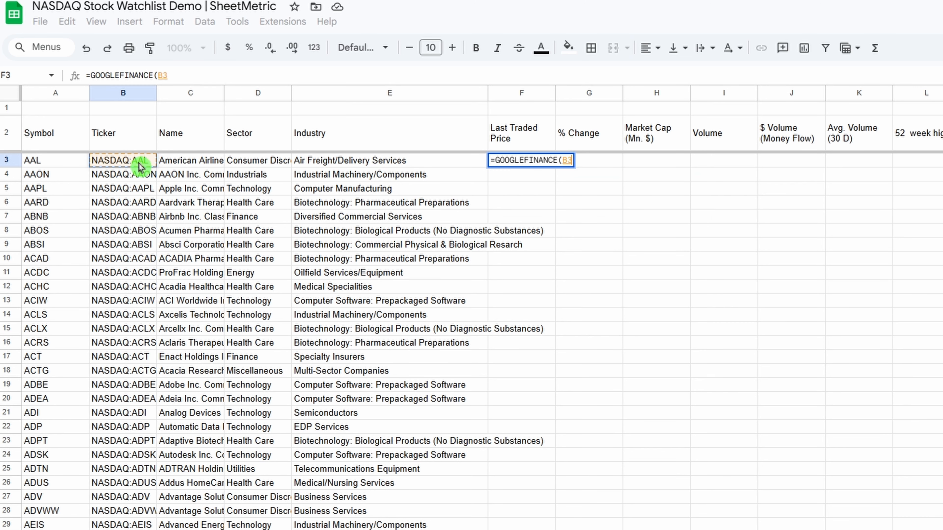
{"action": "type", "text": "m"}
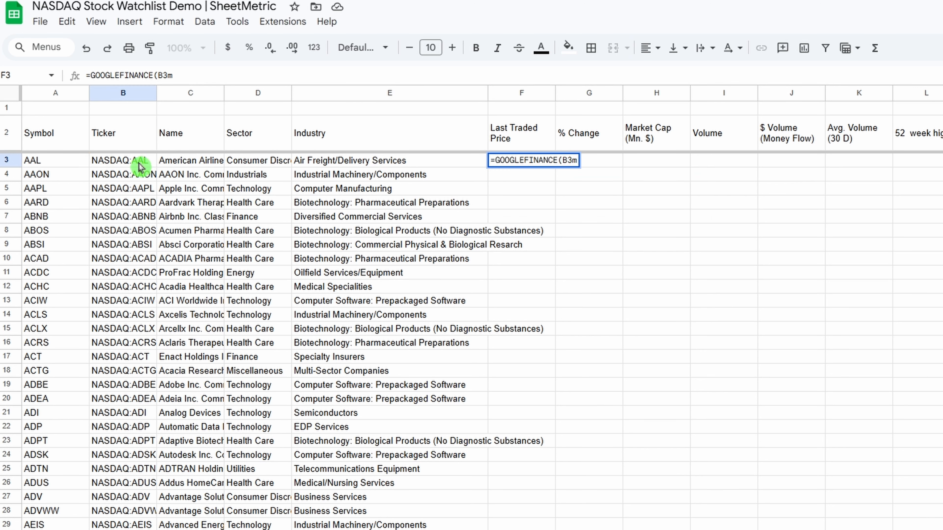
{"action": "key", "text": "BackSpace"}
{"action": "type", "text": ","}
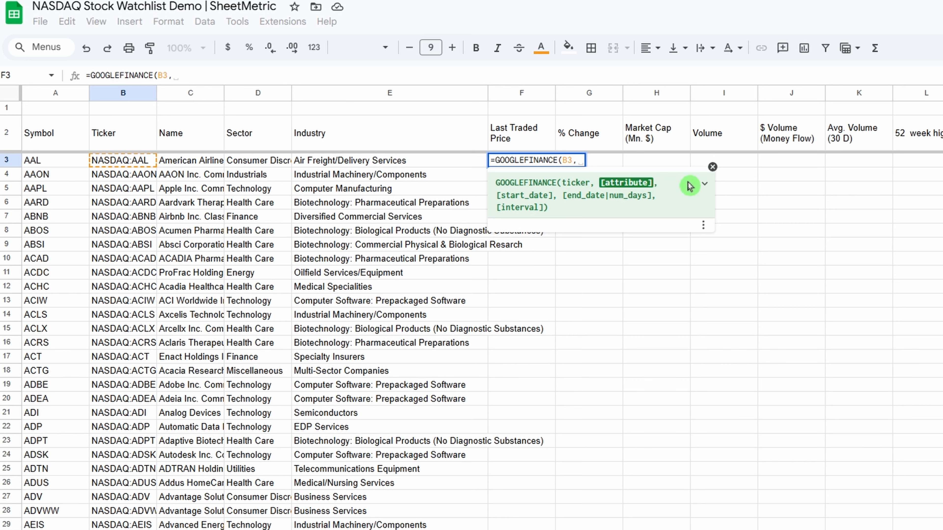
Open the full GOOGLEFINANCE help article from the function hint and read its introductory description
{"action": "left_click", "coordinate": [704, 183]}
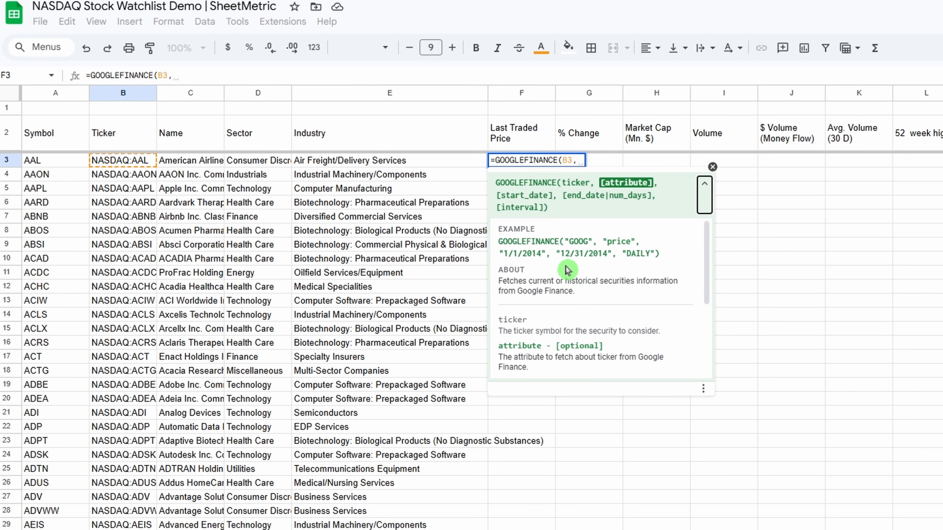
{"action": "scroll", "coordinate": [596, 301], "scroll_direction": "down", "scroll_amount": 4}
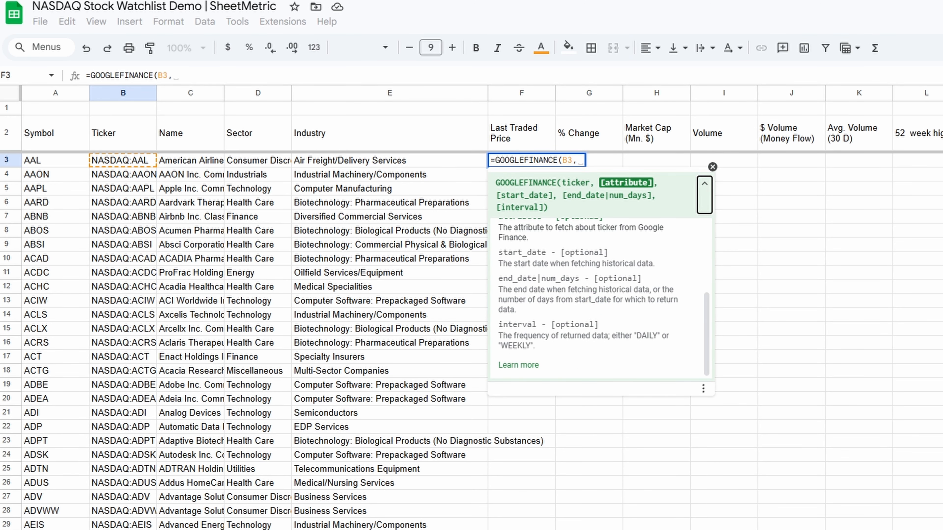
{"action": "left_click", "coordinate": [530, 365]}
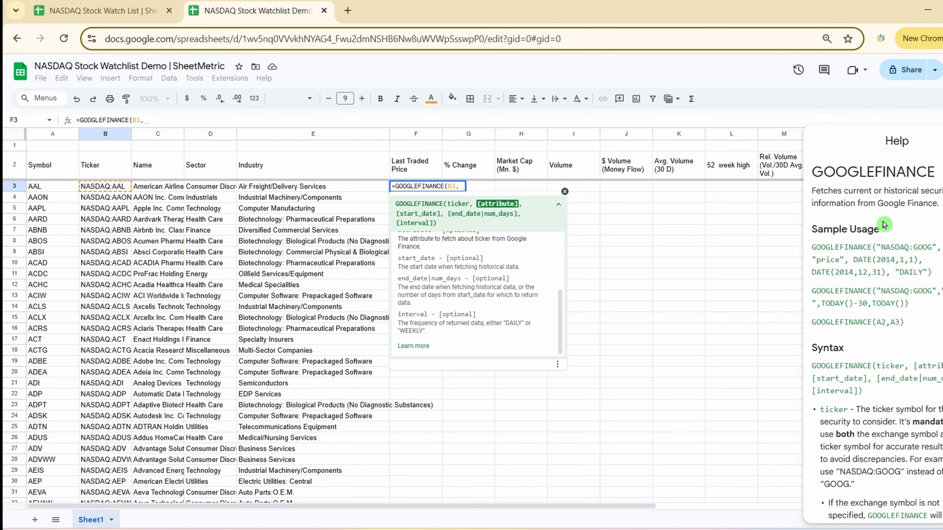
{"action": "scroll", "coordinate": [834, 203], "scroll_direction": "down", "scroll_amount": 2}
{"action": "scroll", "coordinate": [833, 202], "scroll_direction": "up", "scroll_amount": 2}
{"action": "left_click_drag", "start_coordinate": [833, 191], "coordinate": [869, 191]}
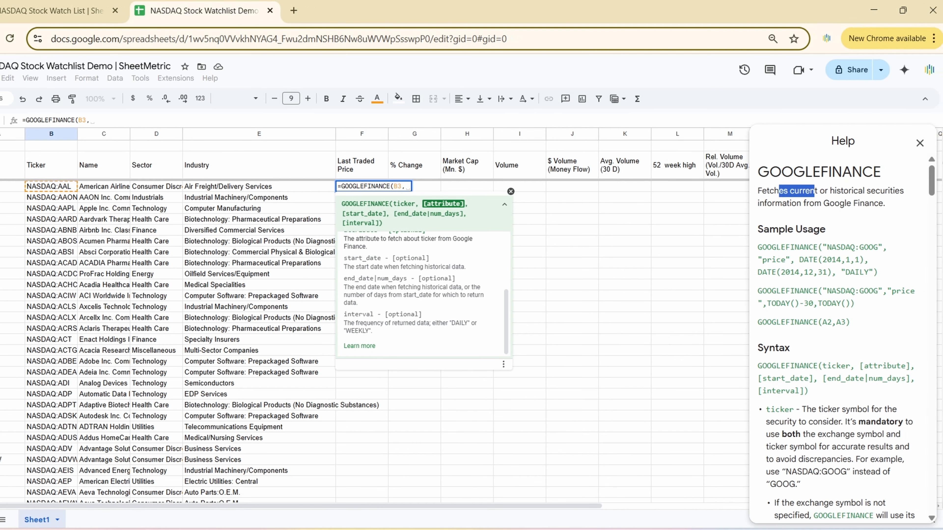
{"action": "left_click", "coordinate": [888, 201]}
{"action": "left_click_drag", "start_coordinate": [757, 190], "coordinate": [809, 204]}
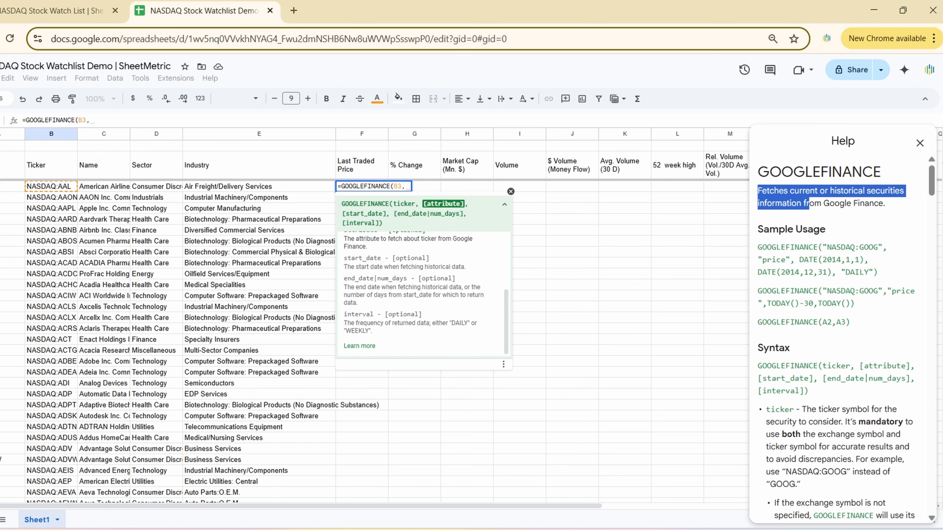
Review the real-time attributes in the GOOGLEFINANCE help article, from price, priceopen, high and low through to currency
{"action": "scroll", "coordinate": [836, 230], "scroll_direction": "down", "scroll_amount": 3}
{"action": "scroll", "coordinate": [858, 262], "scroll_direction": "down", "scroll_amount": 6}
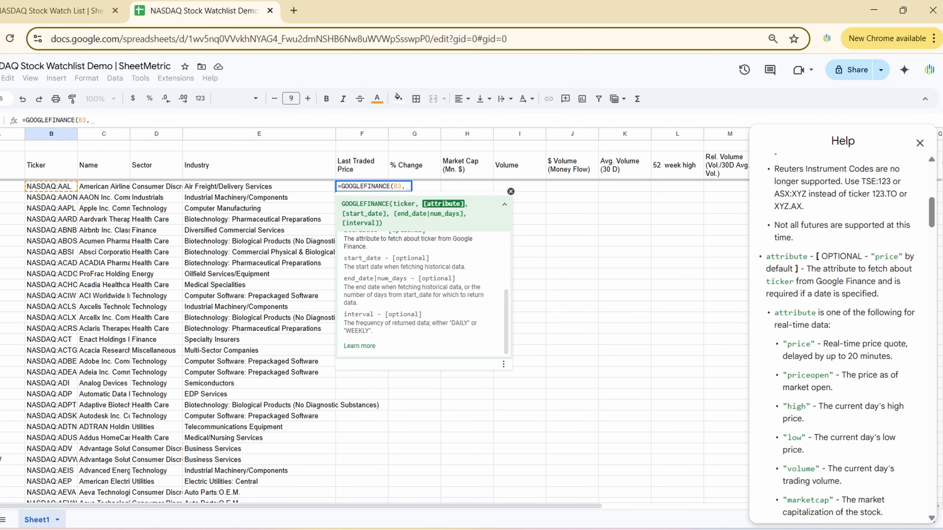
{"action": "scroll", "coordinate": [842, 260], "scroll_direction": "down", "scroll_amount": 3}
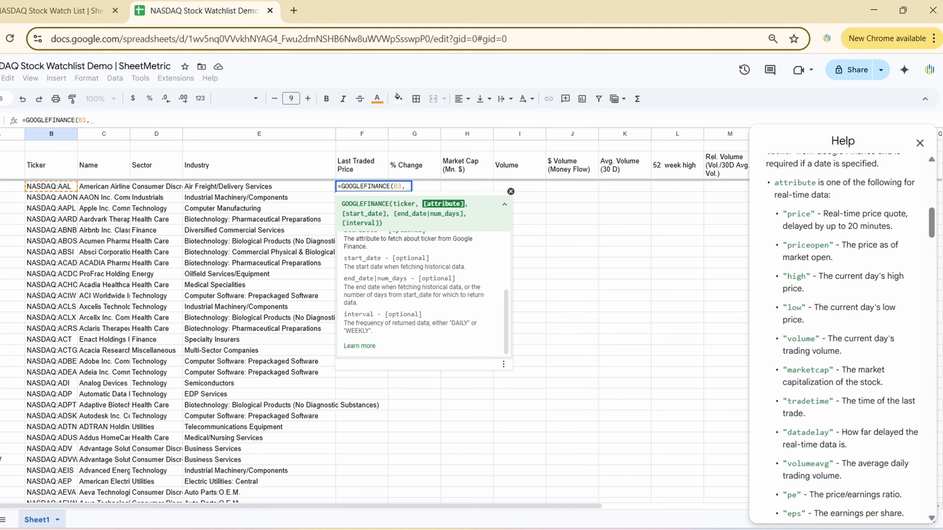
{"action": "left_click_drag", "start_coordinate": [817, 214], "coordinate": [877, 213]}
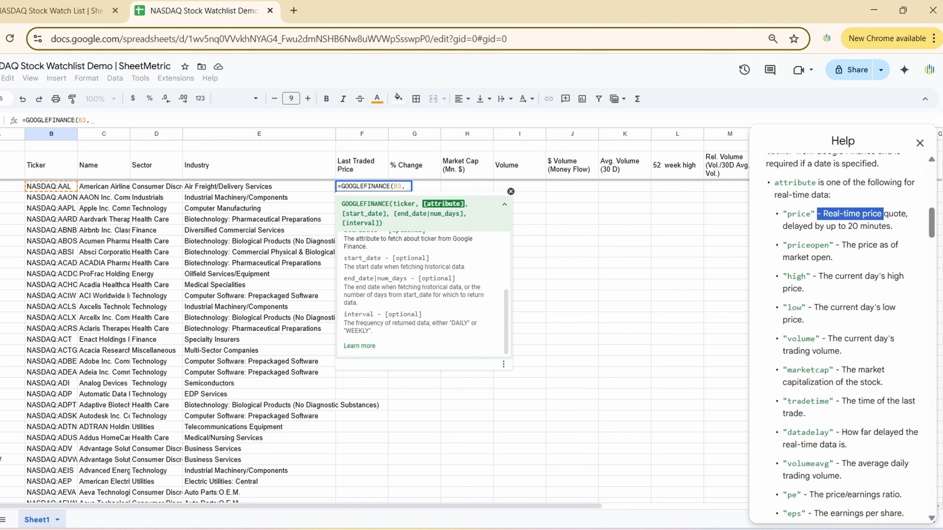
{"action": "left_click_drag", "start_coordinate": [839, 245], "coordinate": [788, 245]}
{"action": "left_click_drag", "start_coordinate": [819, 277], "coordinate": [787, 276]}
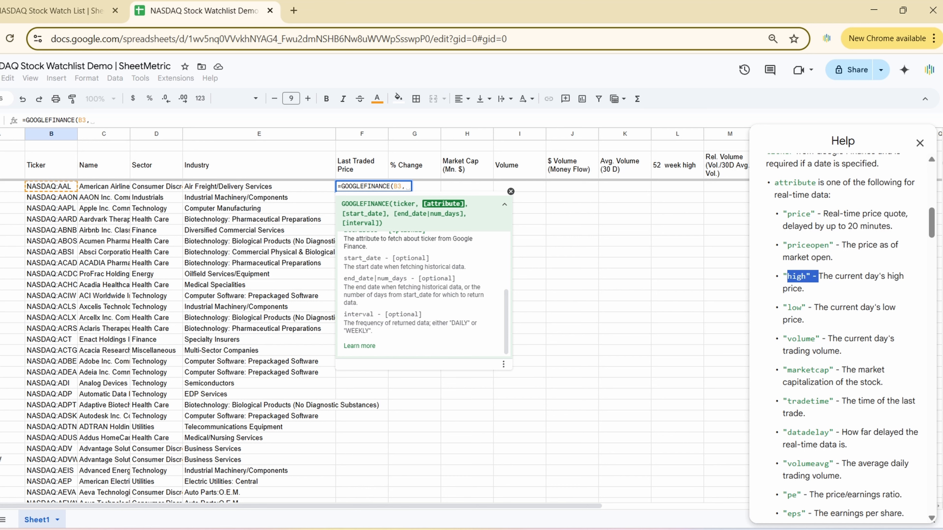
{"action": "left_click_drag", "start_coordinate": [822, 321], "coordinate": [802, 307]}
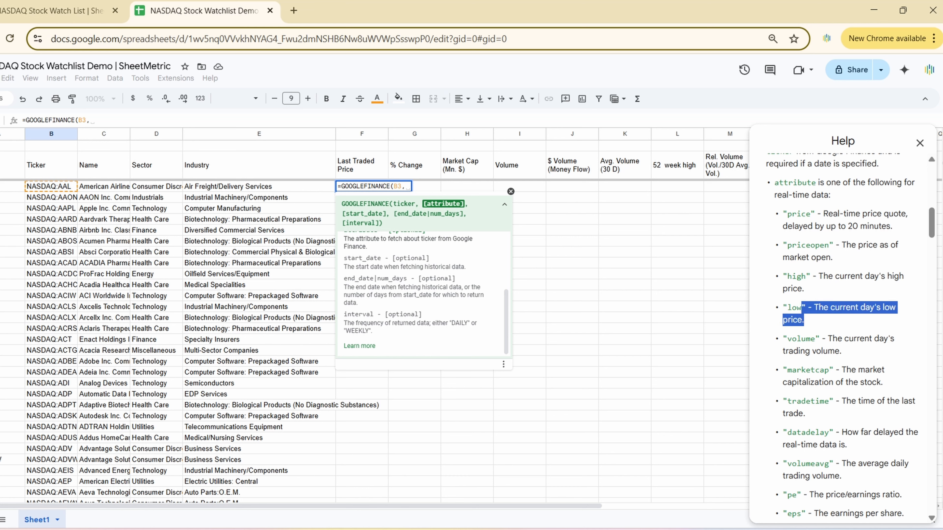
{"action": "scroll", "coordinate": [840, 423], "scroll_direction": "down", "scroll_amount": 3}
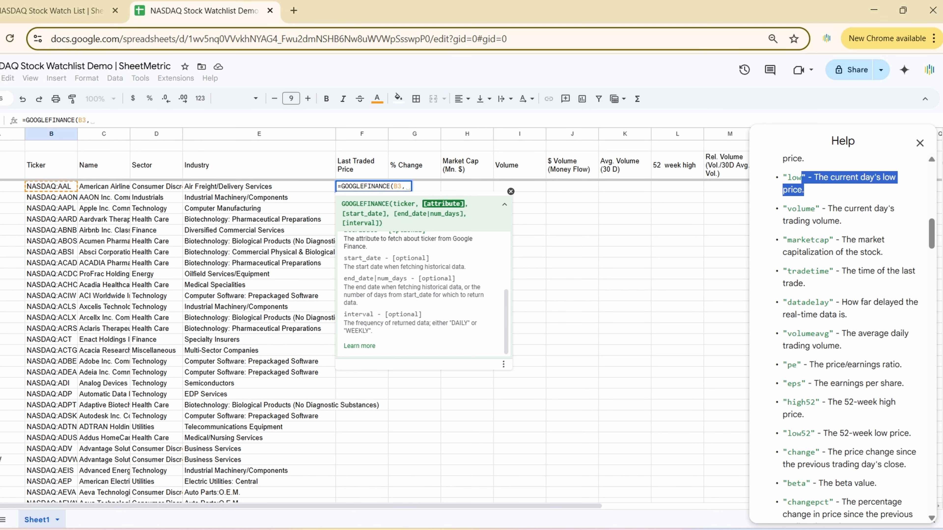
{"action": "scroll", "coordinate": [840, 334], "scroll_direction": "down", "scroll_amount": 2}
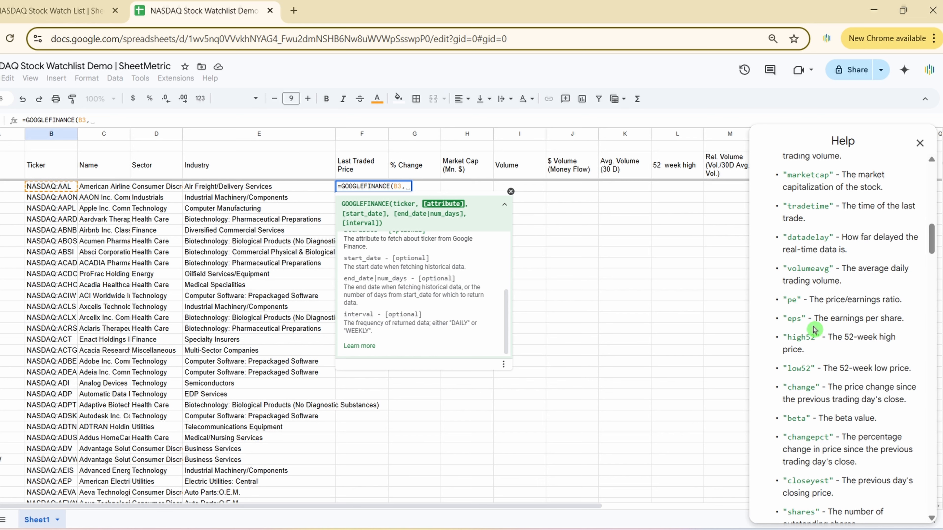
{"action": "scroll", "coordinate": [839, 334], "scroll_direction": "down", "scroll_amount": 3}
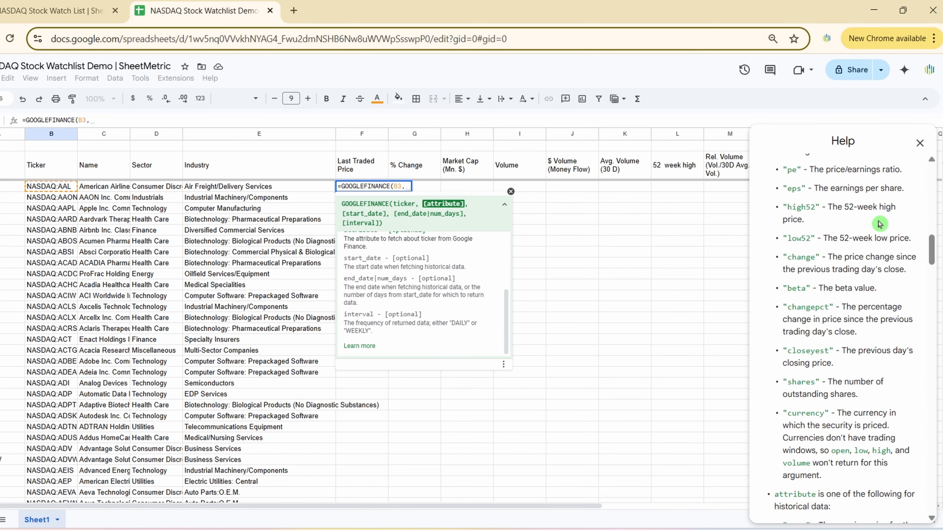
Complete the GOOGLEFINANCE formula in F3 with the "Price" attribute and lock its ticker reference to column B as $B3
{"action": "left_click", "coordinate": [920, 143]}
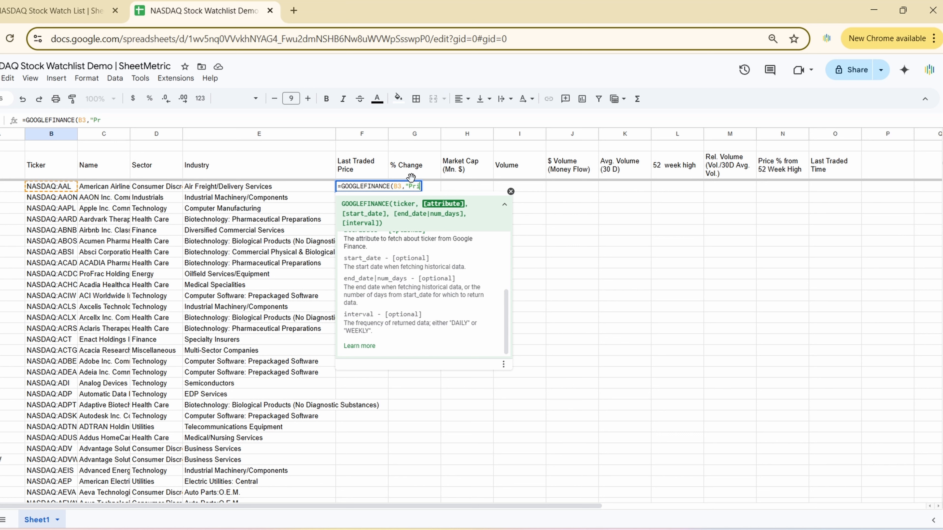
{"action": "type", "text": ")"}
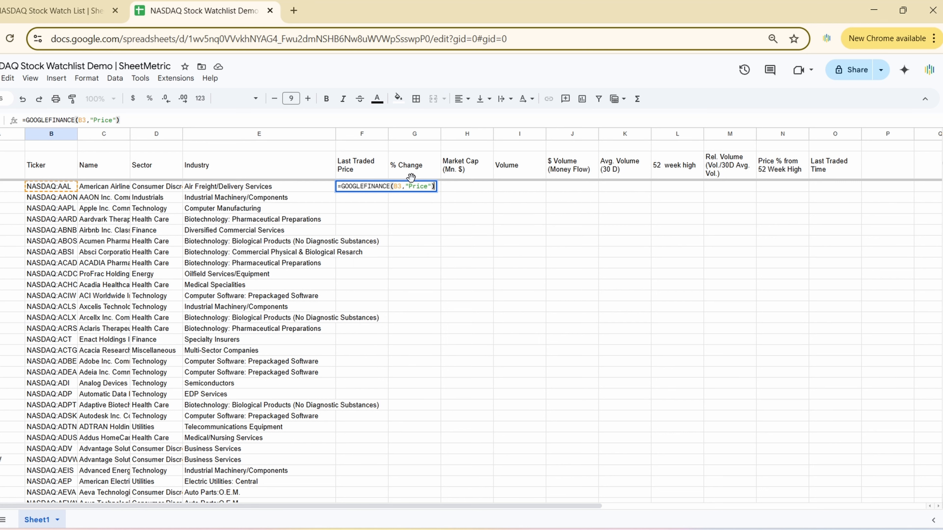
{"action": "left_click", "coordinate": [398, 187]}
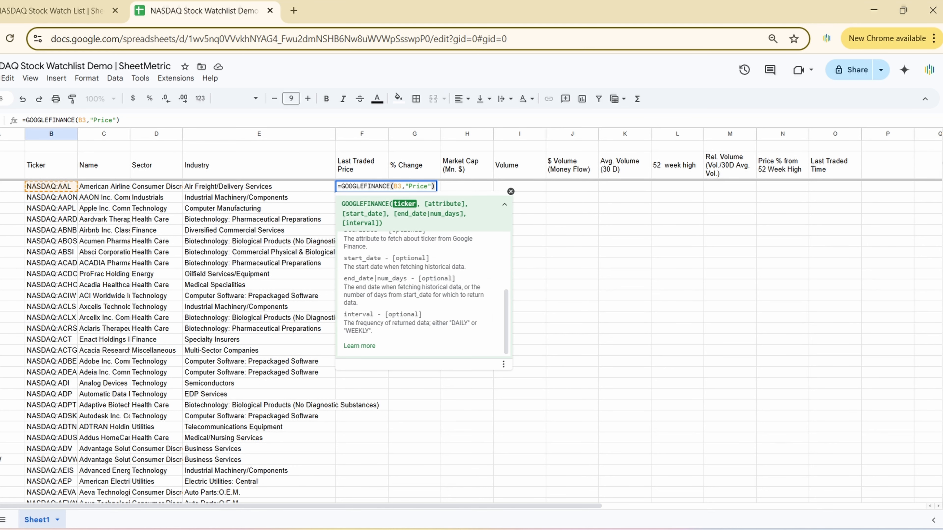
{"action": "key", "text": "F4"}
{"action": "key", "text": "F4"}
Wrap the GOOGLEFINANCE formula in F3 in IFERROR with 0 as the error value and enter it
{"action": "left_click", "coordinate": [342, 187]}
{"action": "type", "text": "IFERROR"}
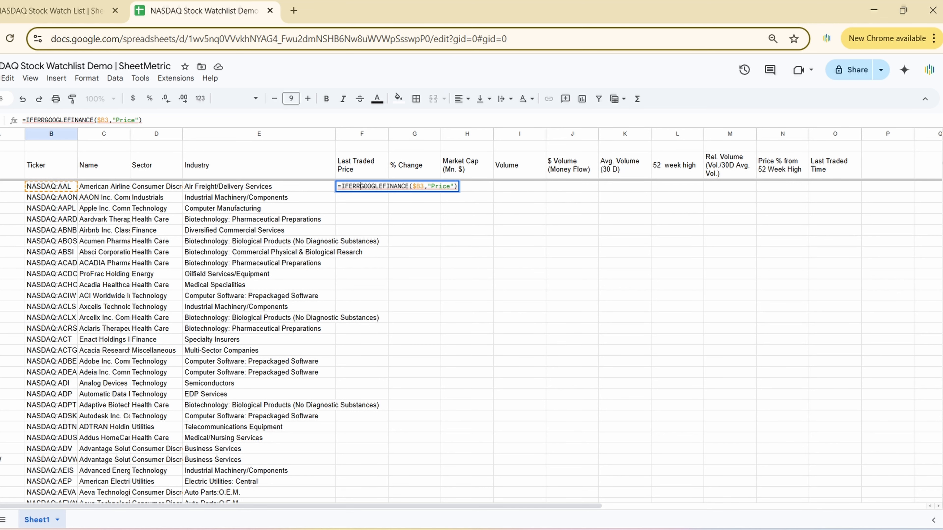
{"action": "type", "text": "("}
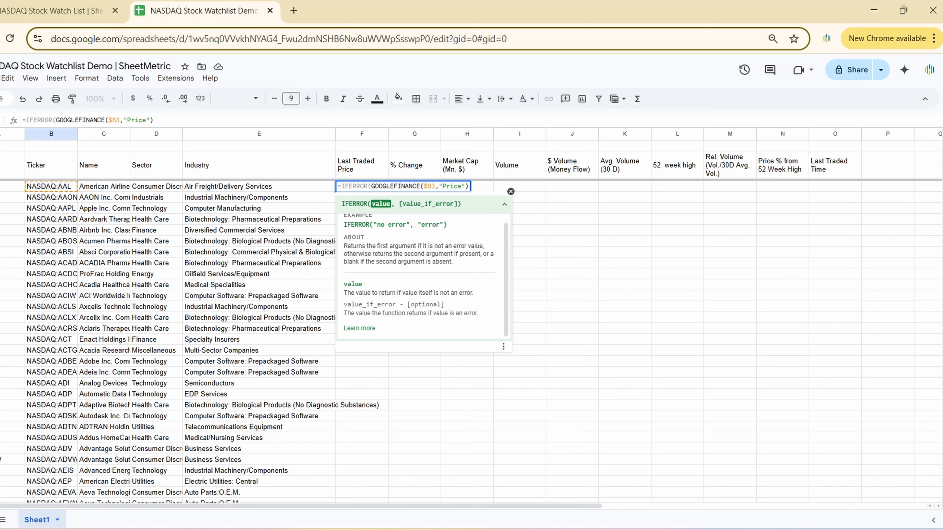
{"action": "left_click", "coordinate": [154, 120]}
{"action": "type", "text": ","}
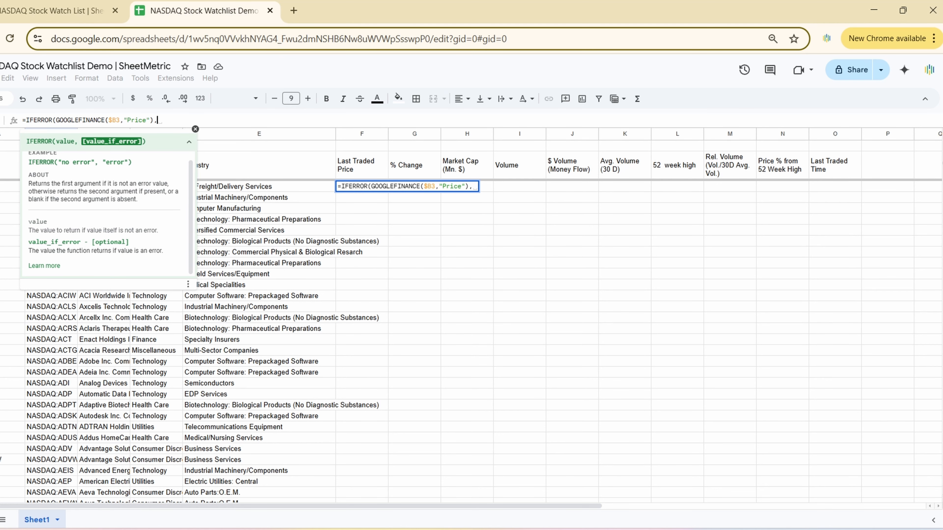
{"action": "type", "text": "0"}
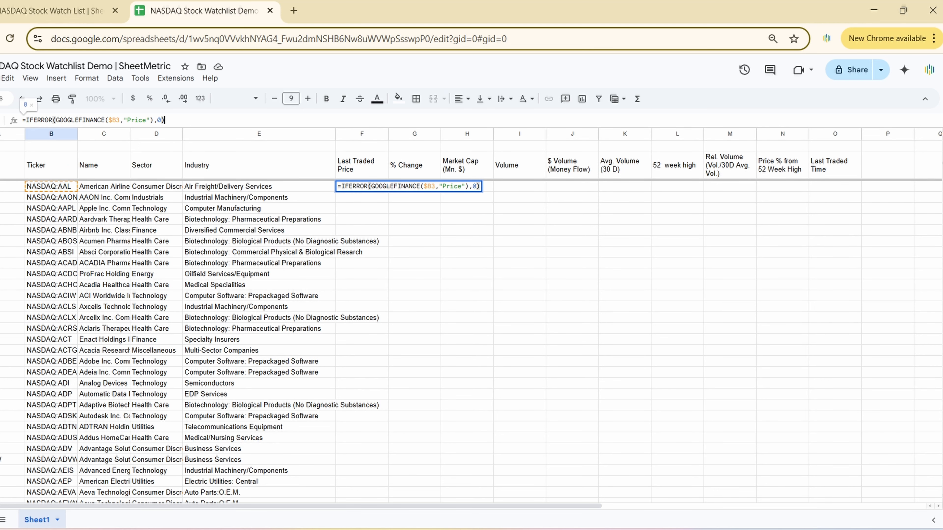
{"action": "key", "text": "Return"}
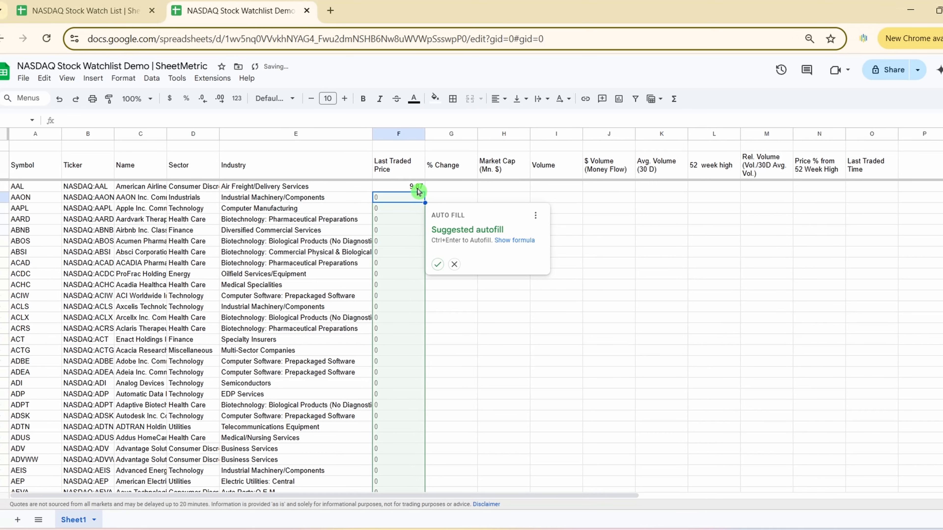
Fill the F3 price formula down the Last Traded Price column to row 1286 and check the fetched prices
{"action": "left_click", "coordinate": [406, 188]}
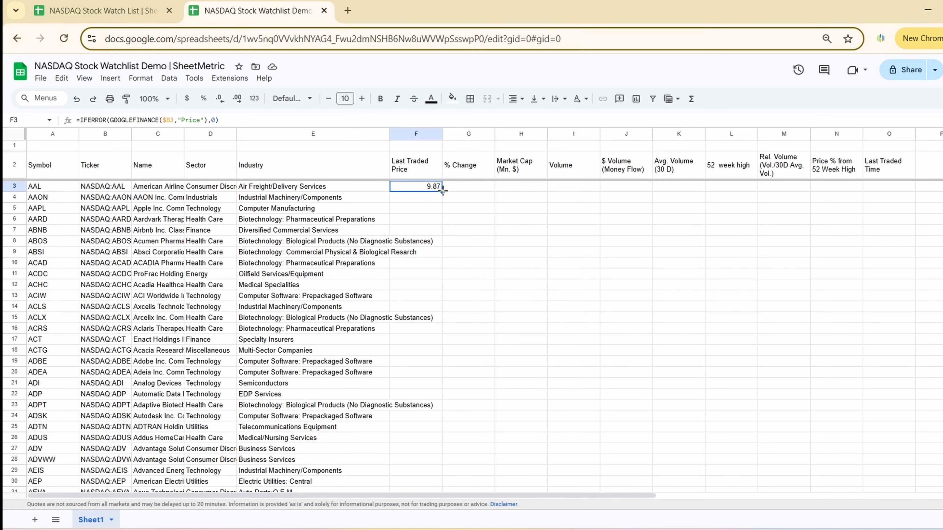
{"action": "double_click", "coordinate": [442, 190]}
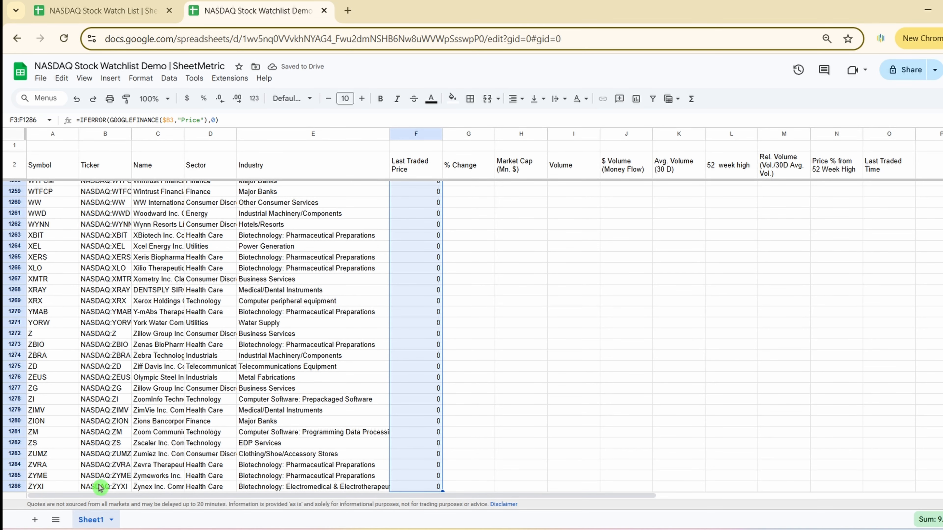
{"action": "scroll", "coordinate": [408, 371], "scroll_direction": "up", "scroll_amount": 20}
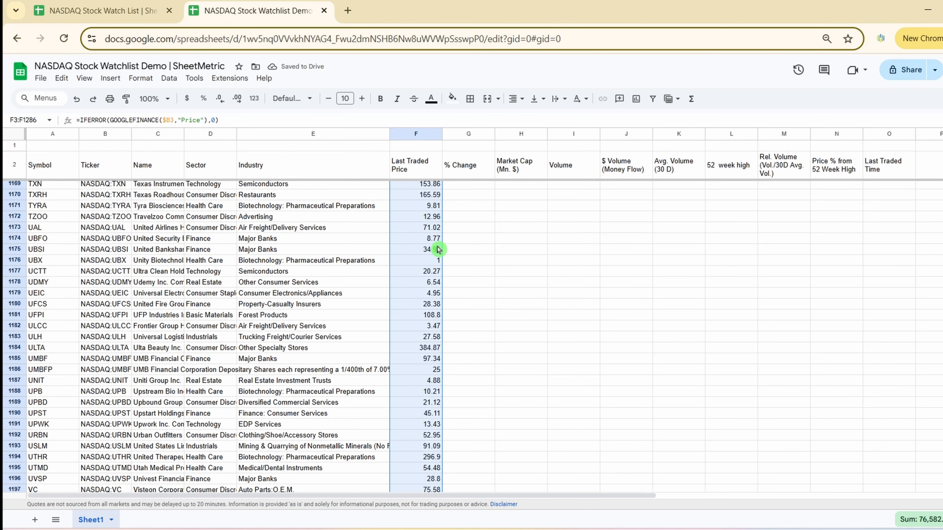
{"action": "scroll", "coordinate": [434, 279], "scroll_direction": "down", "scroll_amount": 20}
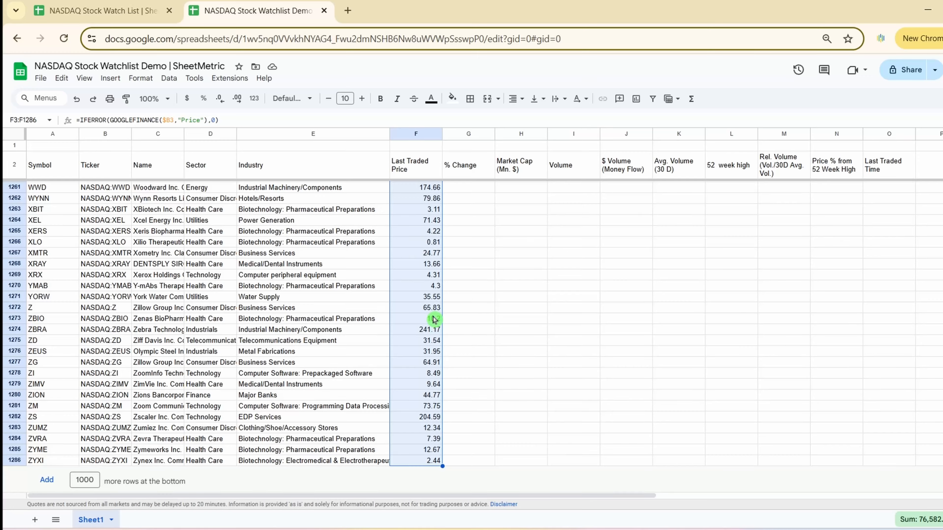
{"action": "scroll", "coordinate": [435, 318], "scroll_direction": "up", "scroll_amount": 20}
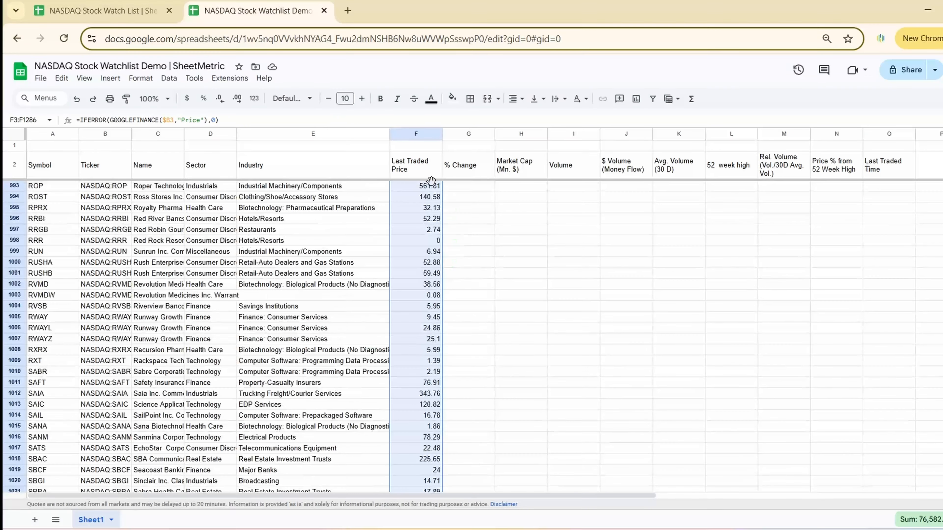
Copy the price formula from F3 into G3 under % Change
{"action": "left_click", "coordinate": [434, 168]}
{"action": "key", "text": "Down"}
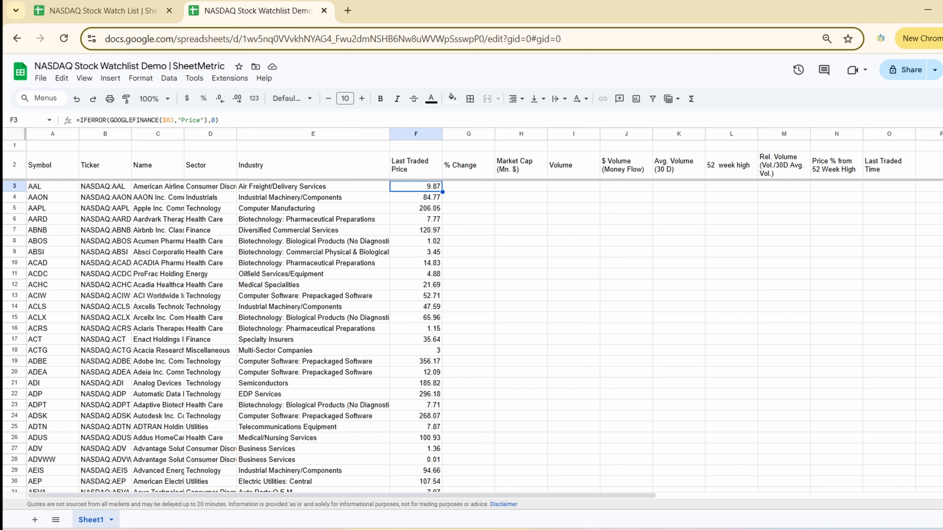
{"action": "key", "text": "shift+Right"}
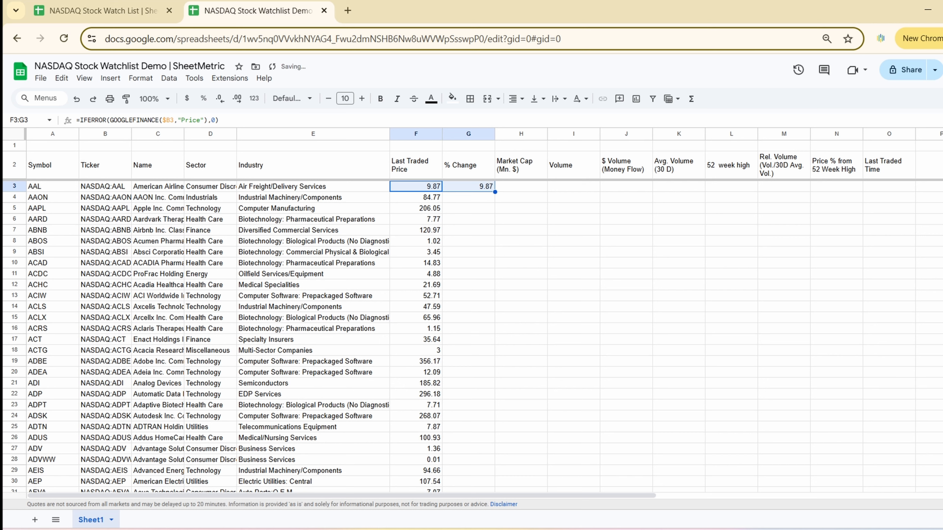
{"action": "left_click", "coordinate": [479, 189]}
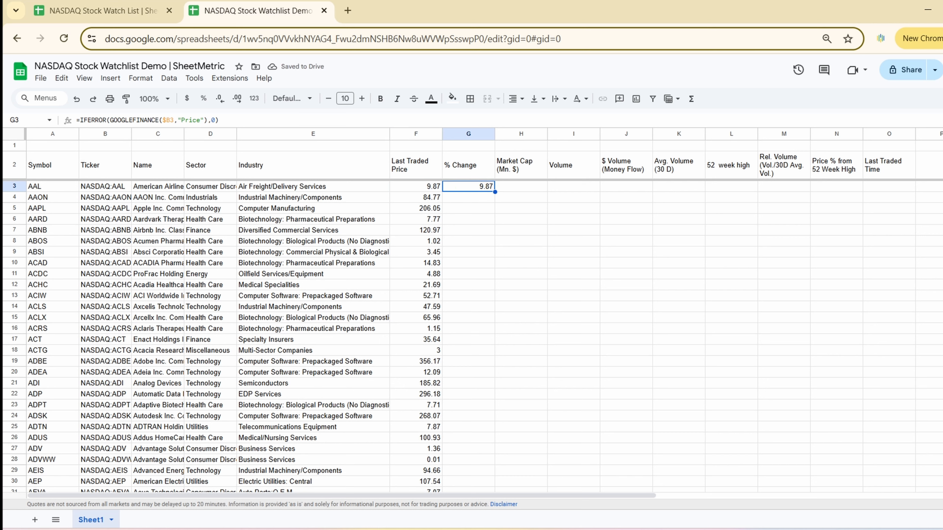
Change the attribute in the G3 formula to "changepct" and autofill it down the % Change column
{"action": "double_click", "coordinate": [192, 120]}
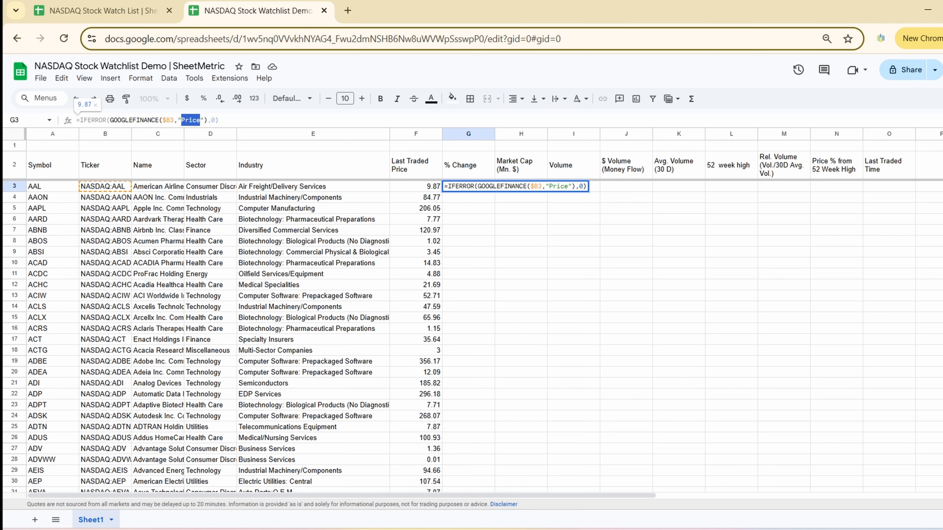
{"action": "key", "text": "BackSpace"}
{"action": "type", "text": "c"}
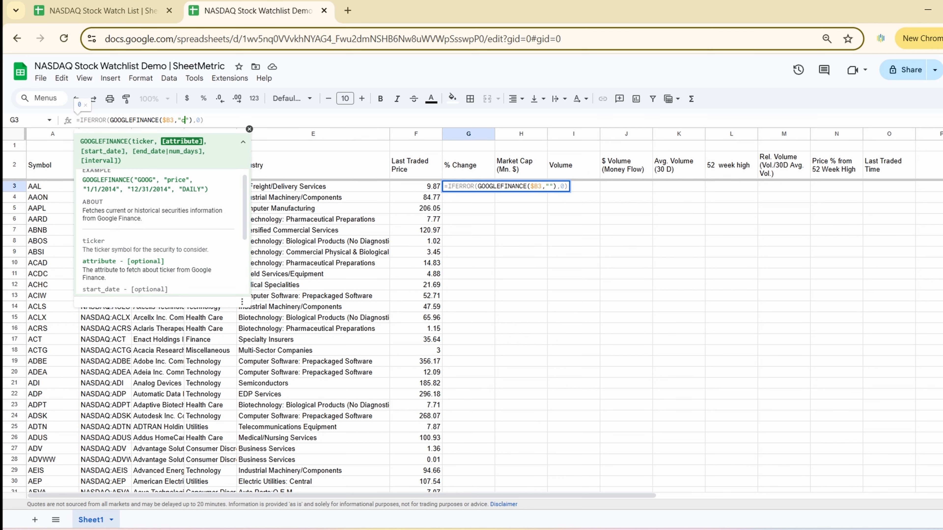
{"action": "type", "text": "hangepc"}
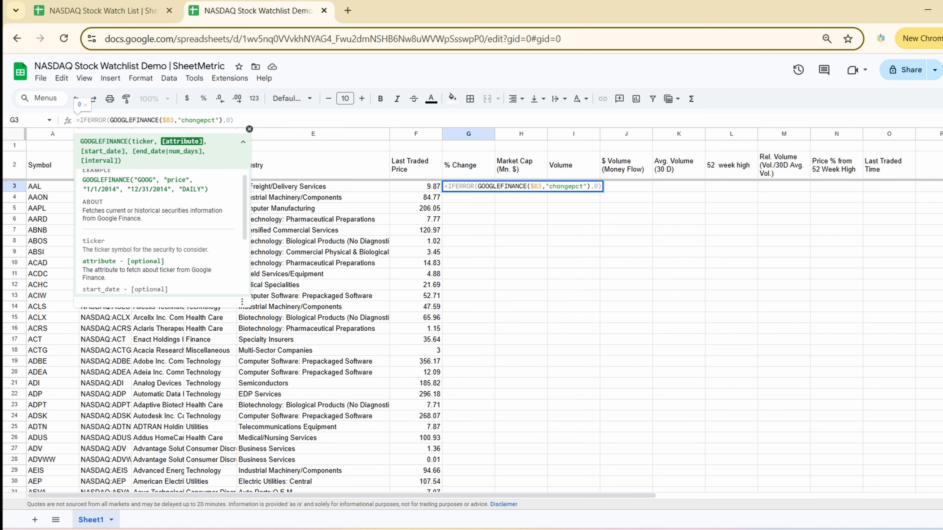
{"action": "type", "text": "t"}
{"action": "key", "text": "Return"}
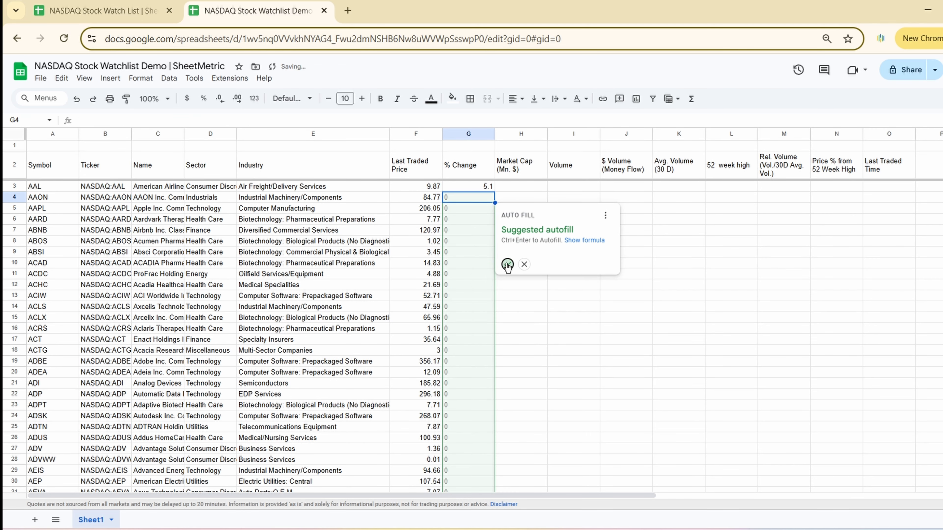
{"action": "left_click", "coordinate": [507, 264]}
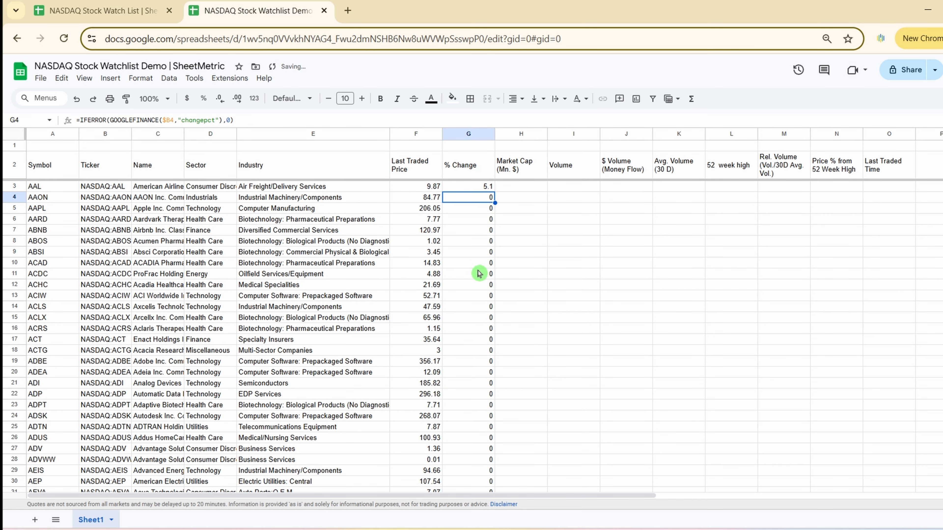
{"action": "scroll", "coordinate": [478, 409], "scroll_direction": "down", "scroll_amount": 7}
{"action": "scroll", "coordinate": [476, 413], "scroll_direction": "up", "scroll_amount": 7}
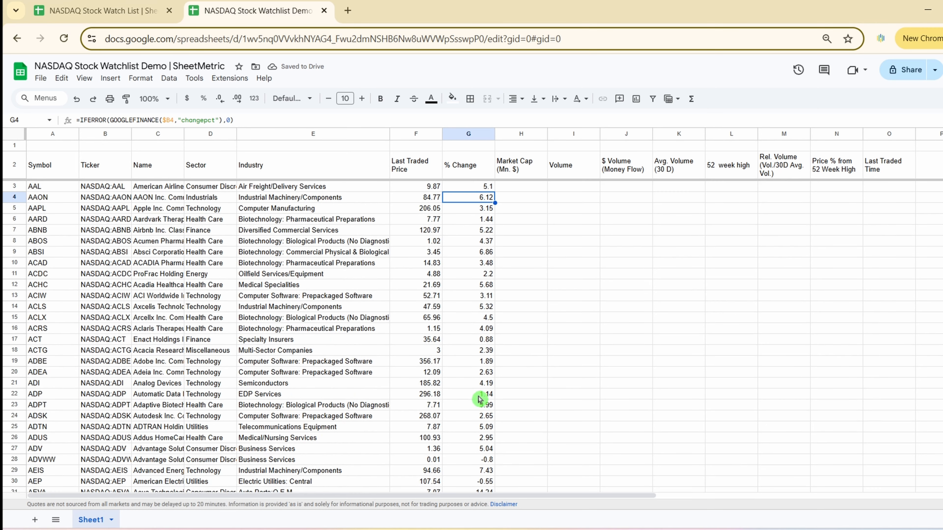
Copy the G3 formula across row 3 through O3, from Market Cap to Last Traded Time
{"action": "left_click", "coordinate": [520, 189]}
{"action": "key", "text": "Left"}
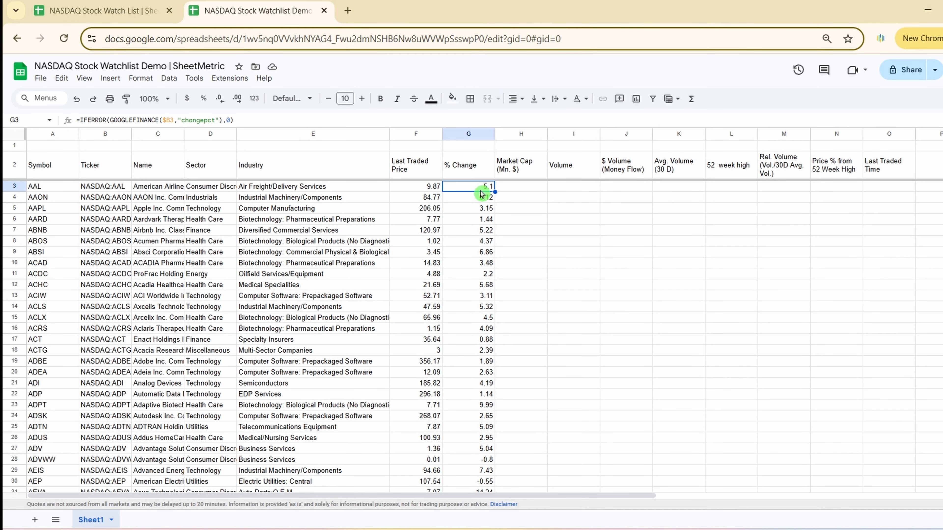
{"action": "key", "text": "shift+Right"}
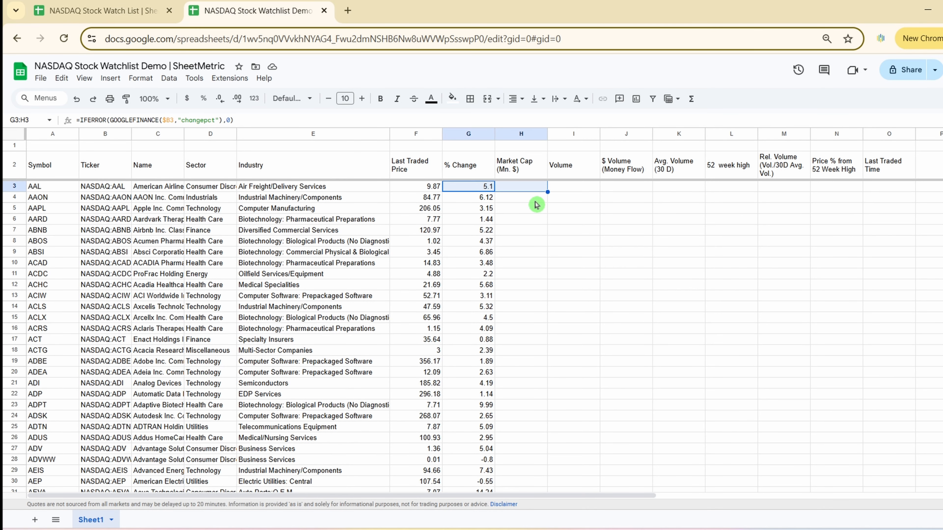
{"action": "key", "text": "shift+Right"}
{"action": "key", "text": "shift+Right"}
{"action": "key", "text": "shift+Right"}
{"action": "key", "text": "shift+Right"}
{"action": "key", "text": "shift+Right"}
{"action": "key", "text": "shift+Right"}
{"action": "key", "text": "shift+Right"}
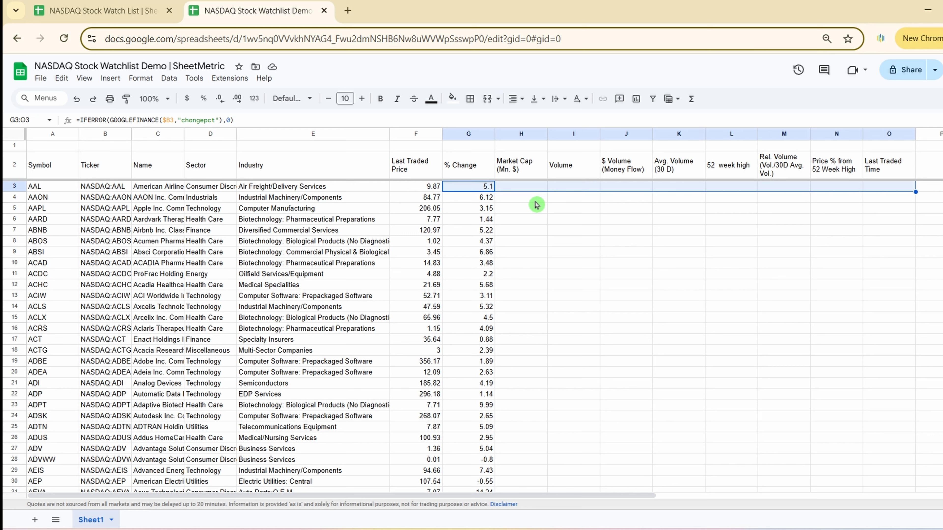
{"action": "key", "text": "ctrl+r"}
Replace the attribute in the H3 Market Cap formula with "marketcap"
{"action": "left_click", "coordinate": [537, 189]}
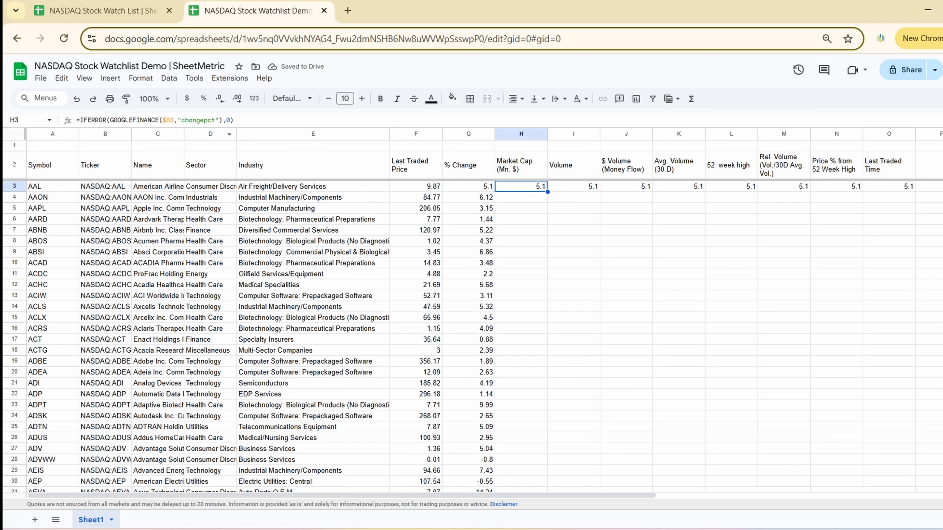
{"action": "left_click", "coordinate": [215, 120]}
{"action": "key", "text": "BackSpace"}
{"action": "key", "text": "BackSpace"}
{"action": "key", "text": "BackSpace"}
{"action": "key", "text": "BackSpace"}
{"action": "key", "text": "BackSpace"}
{"action": "key", "text": "BackSpace"}
{"action": "key", "text": "BackSpace"}
{"action": "key", "text": "BackSpace"}
{"action": "key", "text": "BackSpace"}
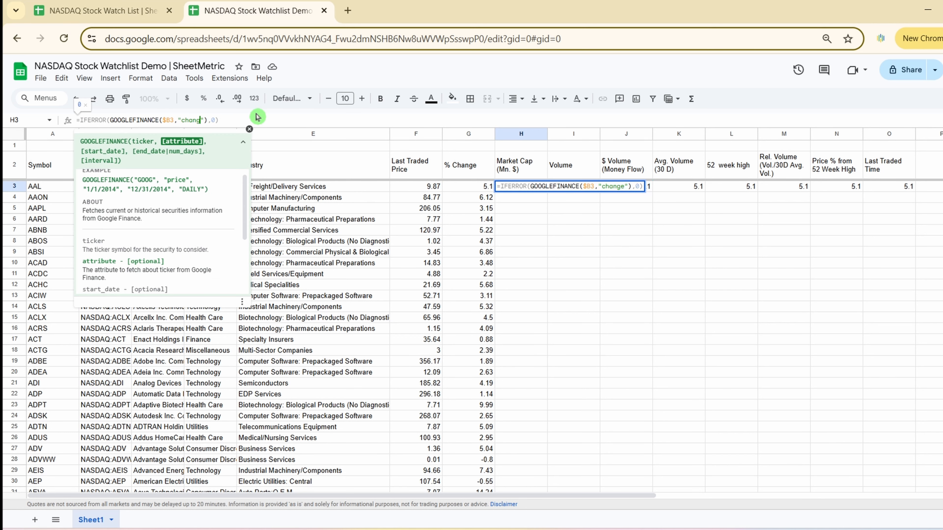
{"action": "type", "text": "marketcap"}
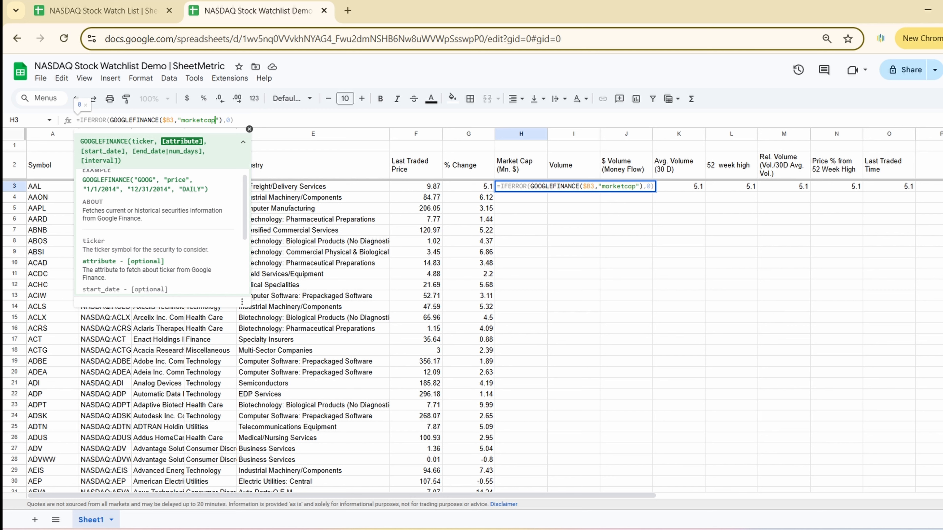
Divide the market cap result in H3 by 1000000 inside the IFERROR and autofill the formula down the column
{"action": "left_click", "coordinate": [221, 120]}
{"action": "type", "text": "/10000"}
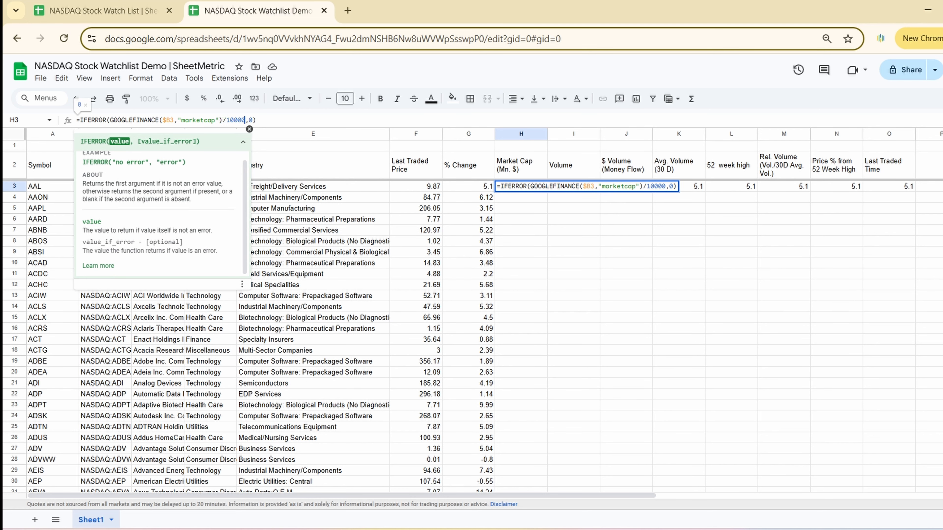
{"action": "key", "text": "Return"}
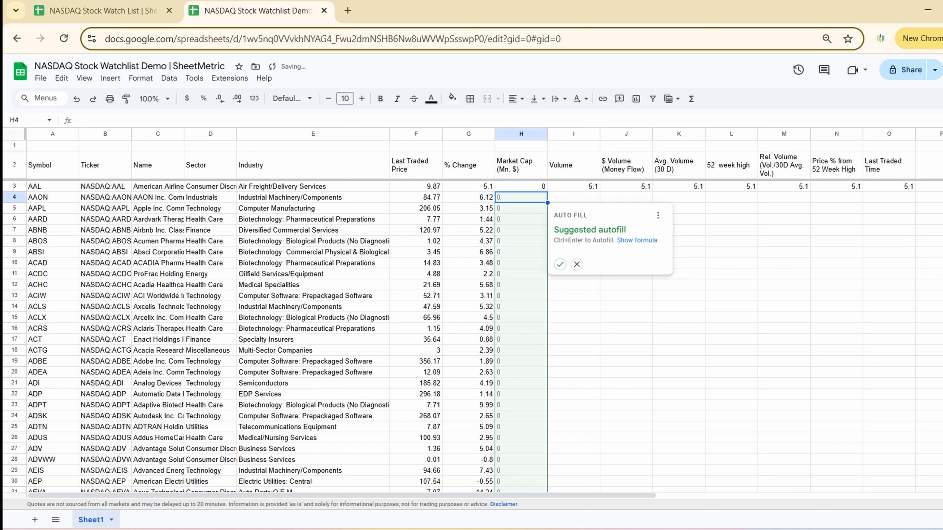
{"action": "left_click", "coordinate": [560, 264]}
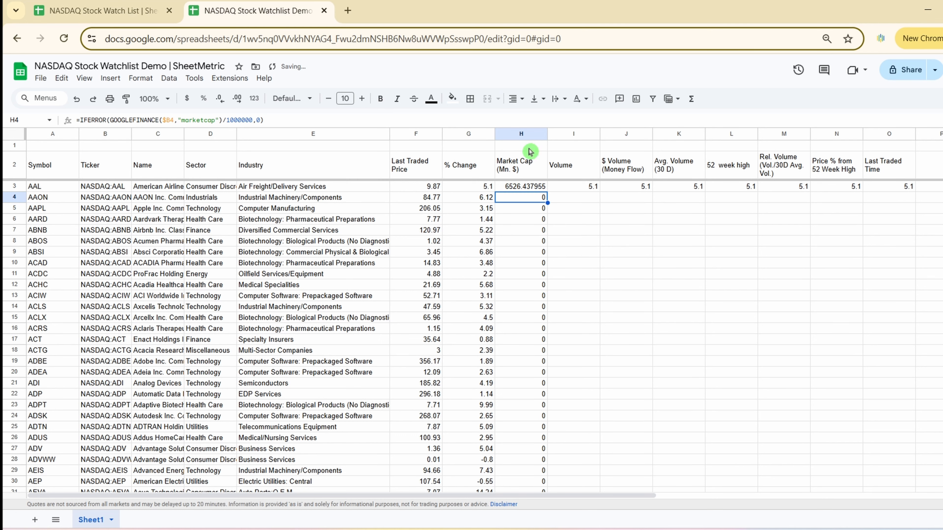
Reduce the number format of the whole Market Cap column H to zero decimal places
{"action": "left_click", "coordinate": [526, 133]}
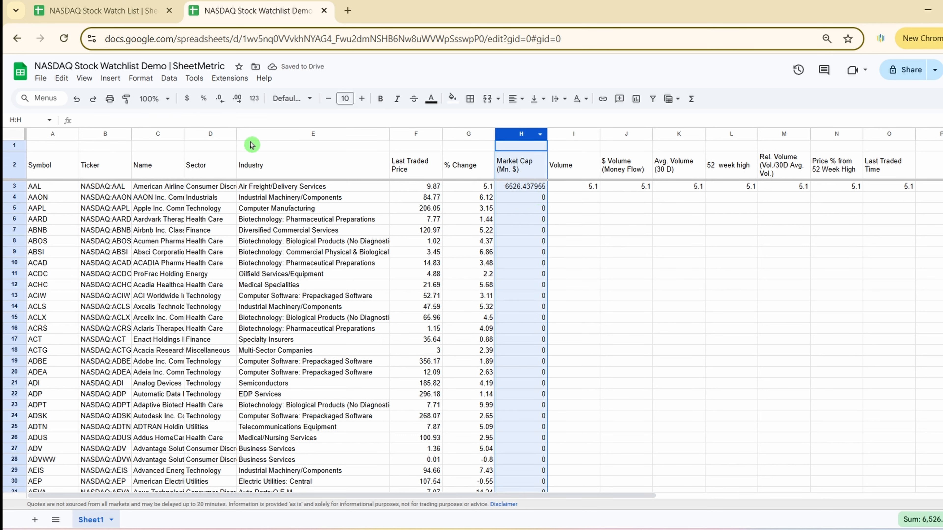
{"action": "left_click", "coordinate": [219, 100]}
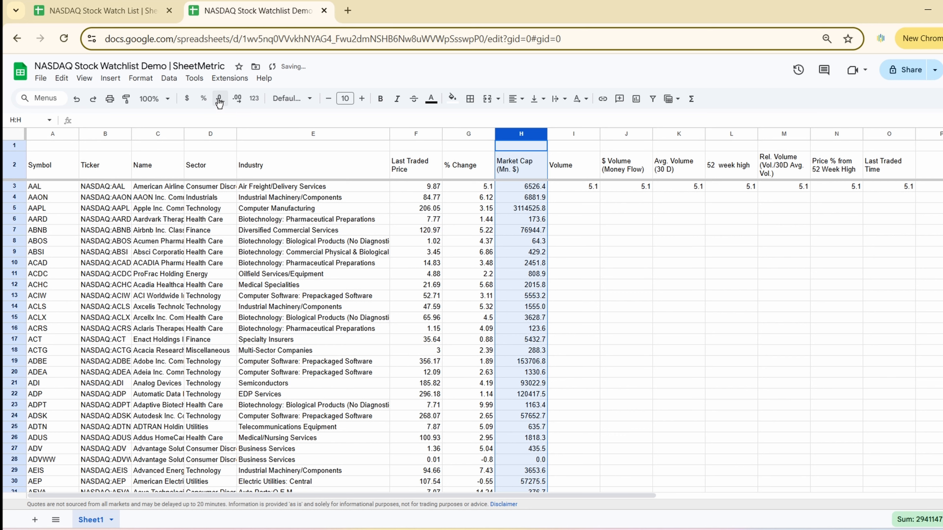
{"action": "left_click", "coordinate": [219, 99]}
Replace the attribute in the I3 Volume formula with "volume" and fill the formula down through row 1286
{"action": "left_click", "coordinate": [573, 187]}
{"action": "left_click_drag", "start_coordinate": [215, 121], "coordinate": [189, 120]}
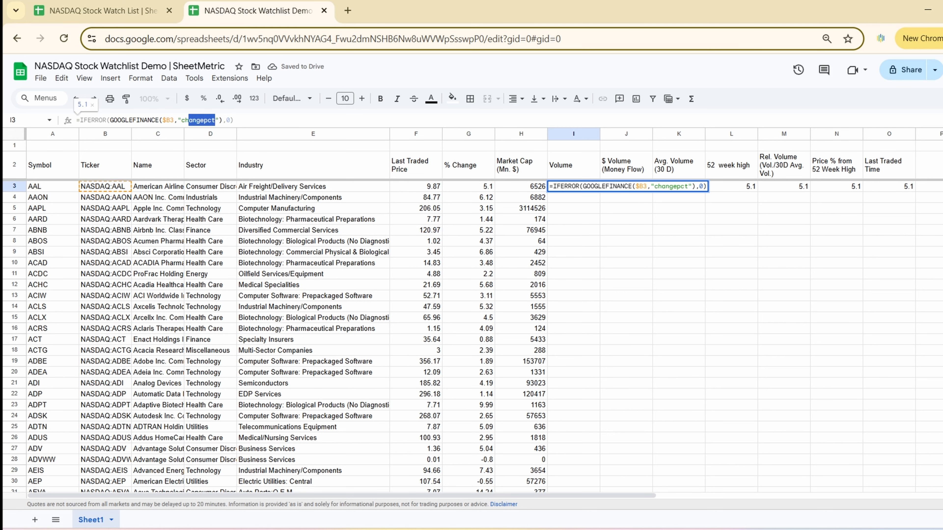
{"action": "type", "text": "ccolume"}
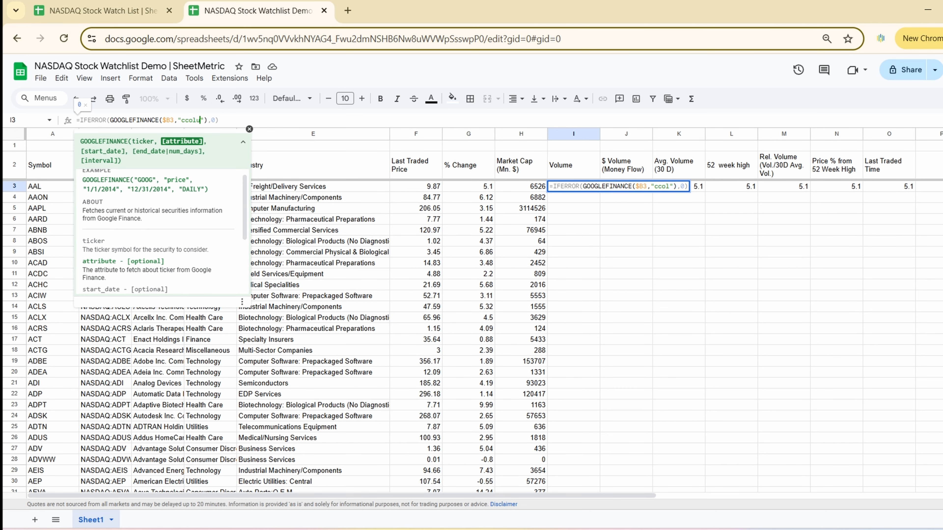
{"action": "key", "text": "BackSpace"}
{"action": "key", "text": "BackSpace"}
{"action": "key", "text": "BackSpace"}
{"action": "key", "text": "BackSpace"}
{"action": "key", "text": "BackSpace"}
{"action": "key", "text": "BackSpace"}
{"action": "key", "text": "BackSpace"}
{"action": "type", "text": "volume"}
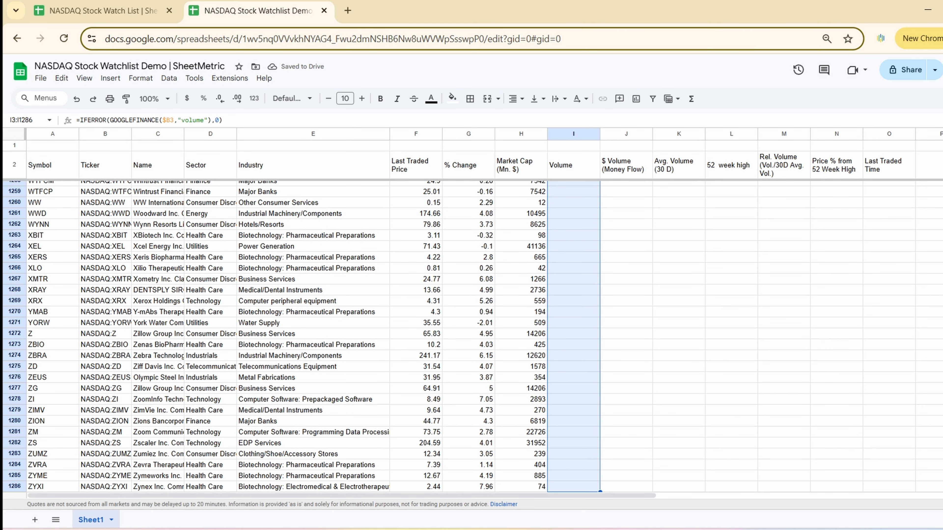
{"action": "key", "text": "ctrl+d"}
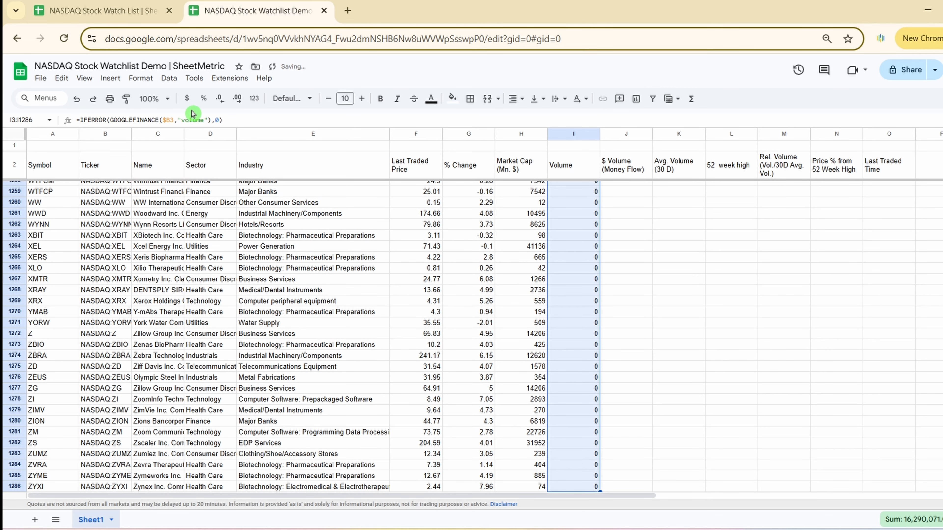
Enter =IFERROR(I3*F3,0) in J3 under $ Volume (Money Flow), multiplying volume by last traded price
{"action": "left_click", "coordinate": [619, 165]}
{"action": "key", "text": "Down"}
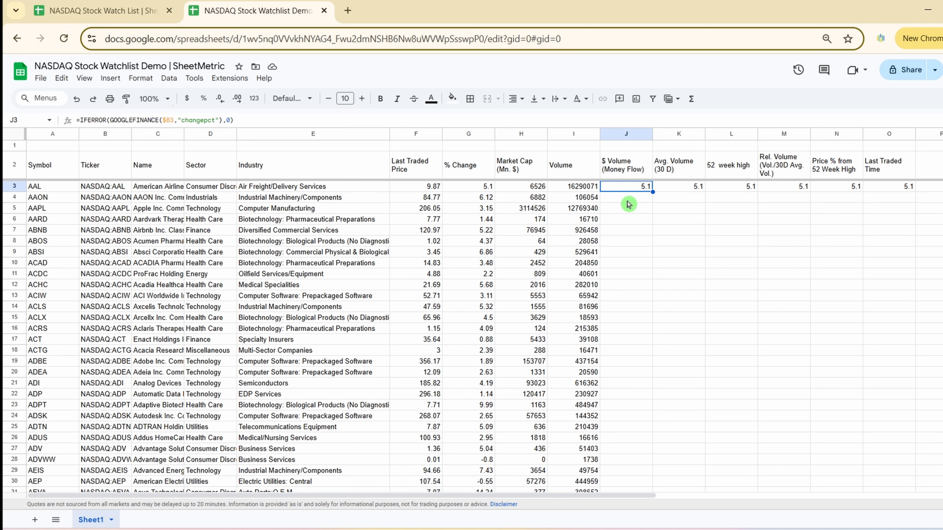
{"action": "type", "text": "="}
{"action": "left_click", "coordinate": [587, 186]}
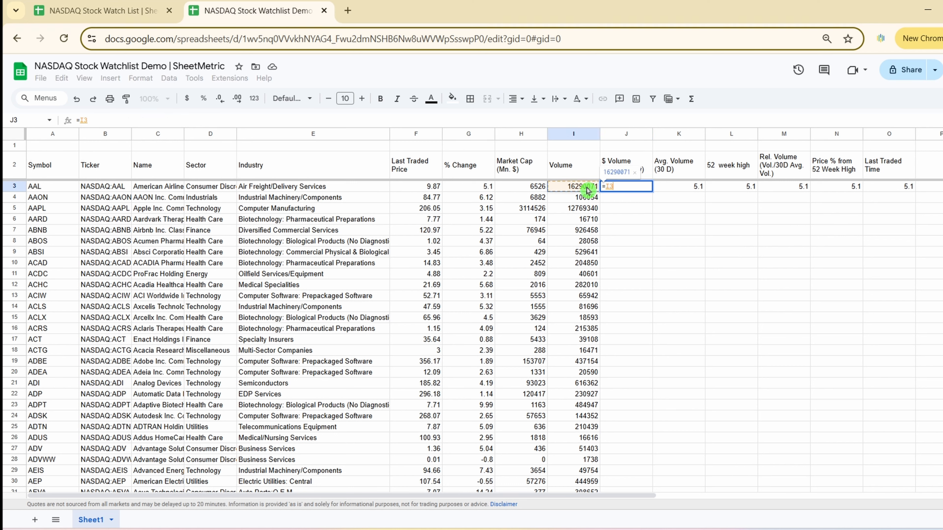
{"action": "type", "text": "*"}
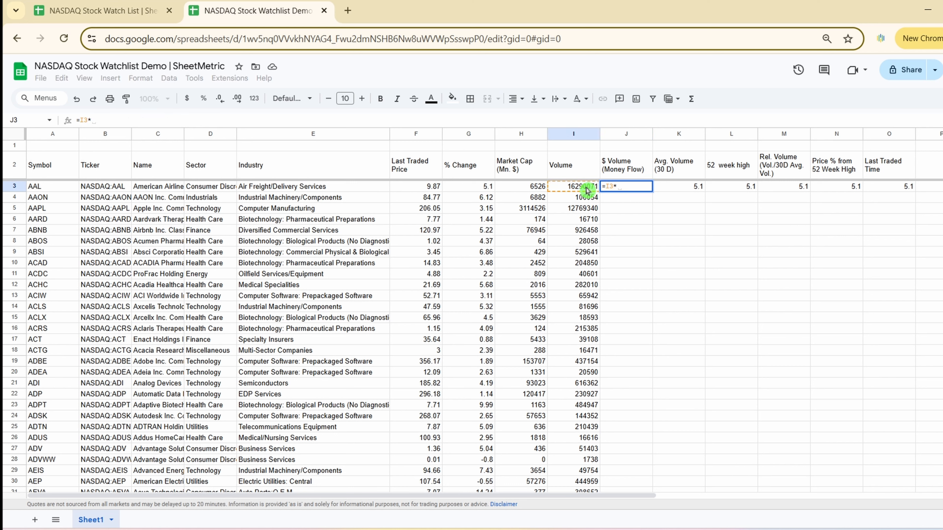
{"action": "left_click", "coordinate": [429, 187]}
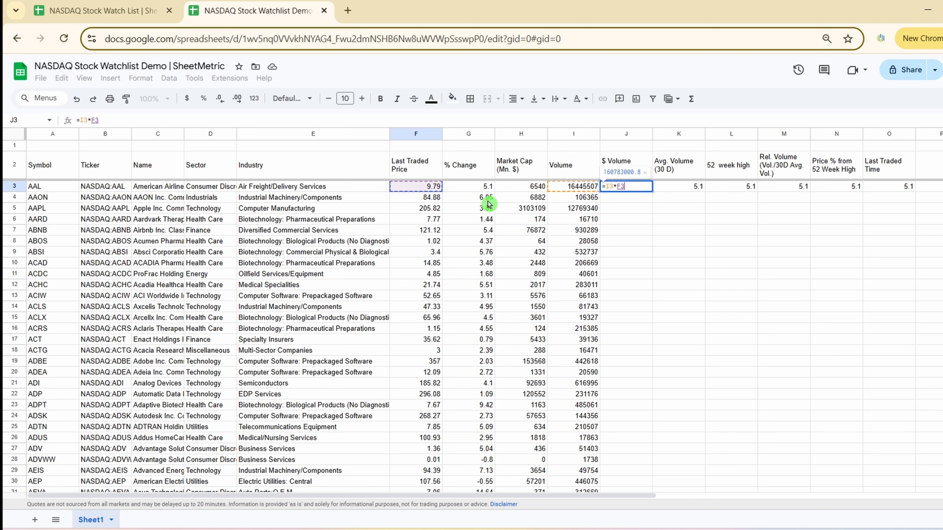
{"action": "left_click", "coordinate": [639, 186]}
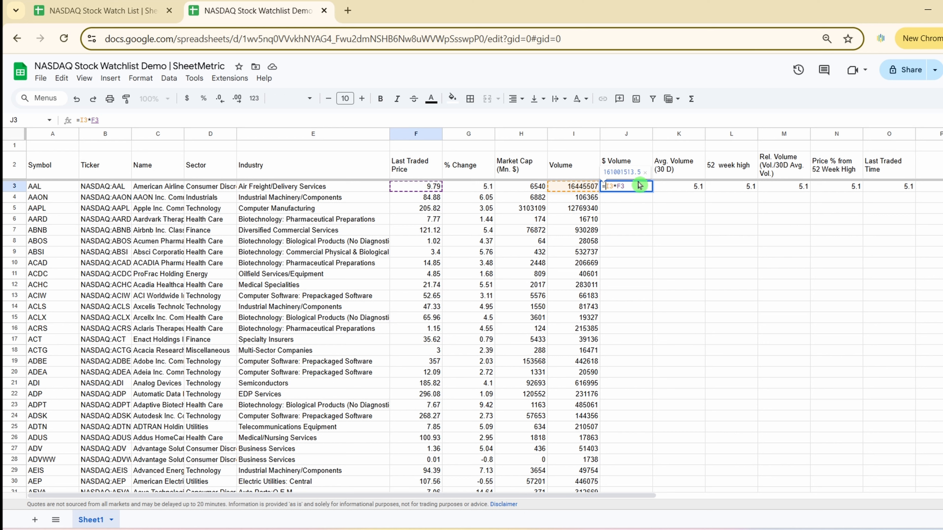
{"action": "type", "text": "IFERRO"}
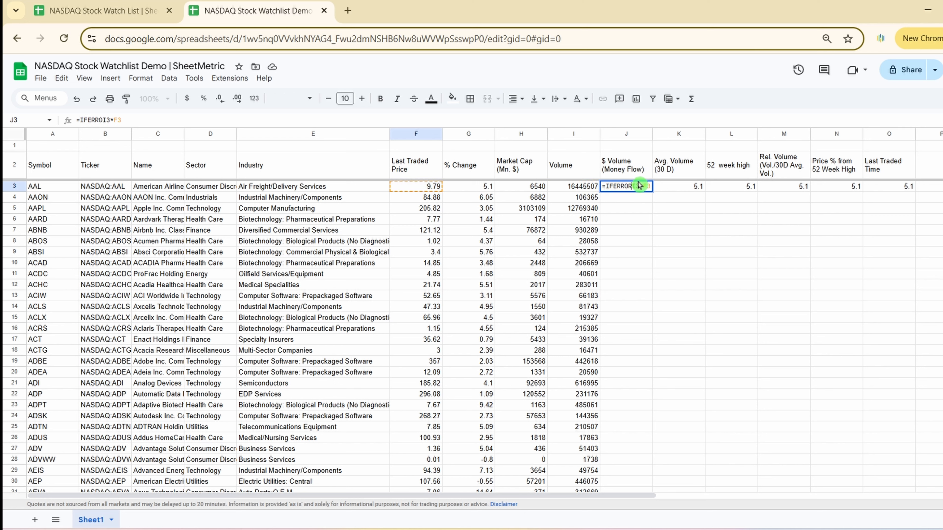
{"action": "type", "text": "R(I3*F3"}
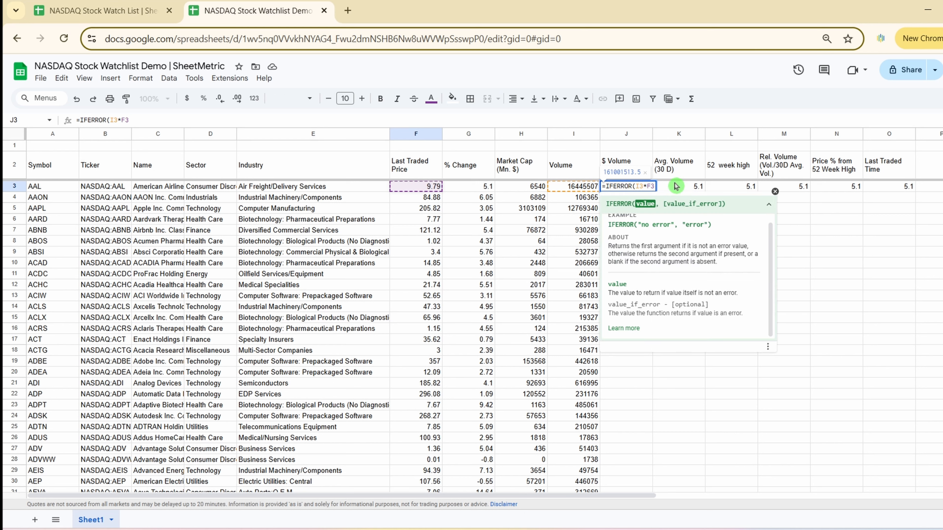
{"action": "type", "text": ",0"}
{"action": "key", "text": "Return"}
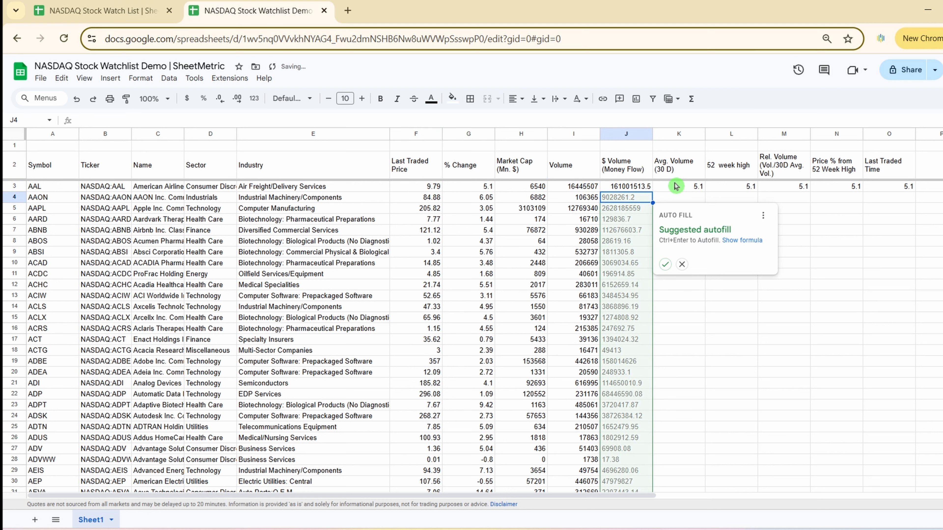
Autofill the $ Volume formula down column J and reduce the whole column to zero decimal places
{"action": "left_click", "coordinate": [665, 264]}
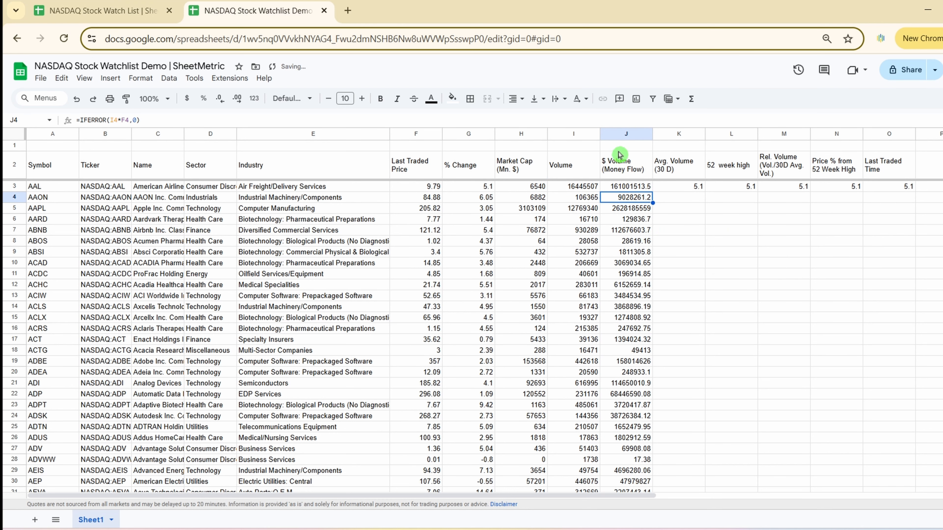
{"action": "left_click", "coordinate": [624, 136]}
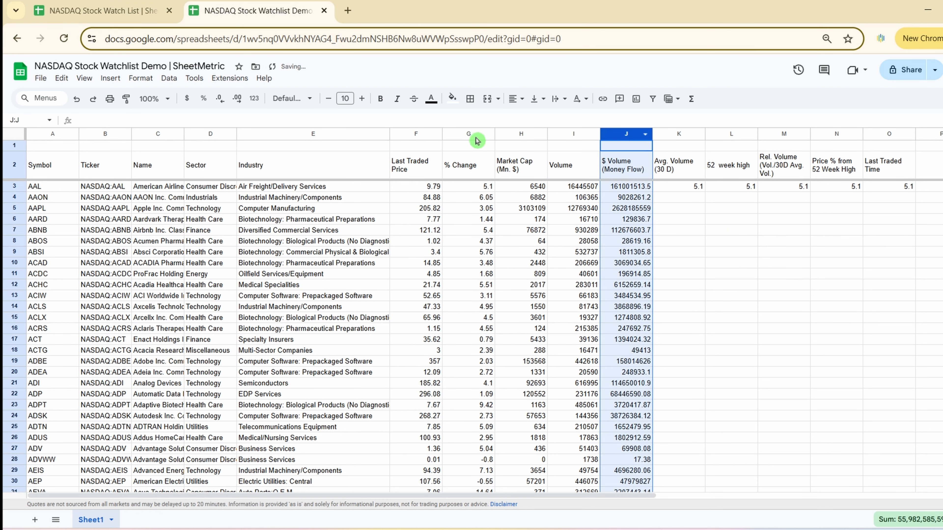
{"action": "left_click", "coordinate": [221, 99]}
Replace the attribute in the K3 Avg. Volume (30 D) formula with "volumeavg"
{"action": "left_click", "coordinate": [668, 191]}
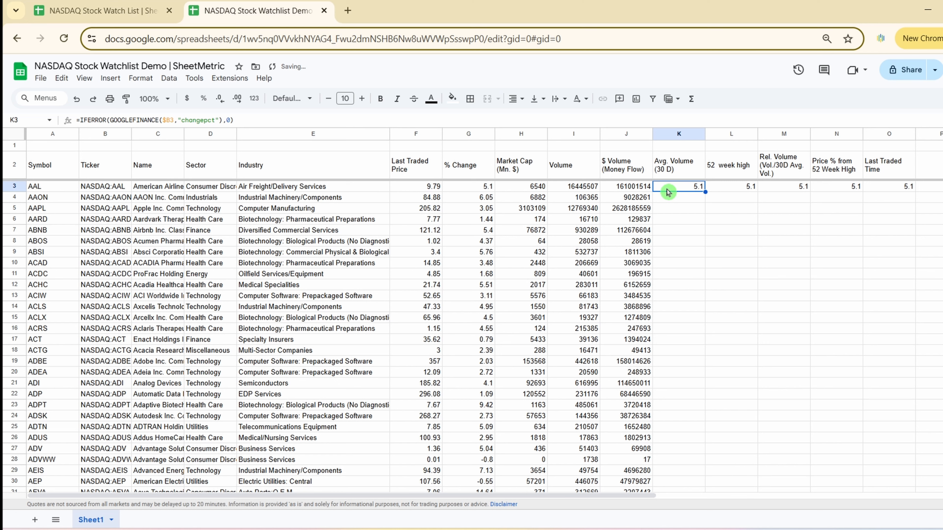
{"action": "left_click_drag", "start_coordinate": [207, 121], "coordinate": [215, 120]}
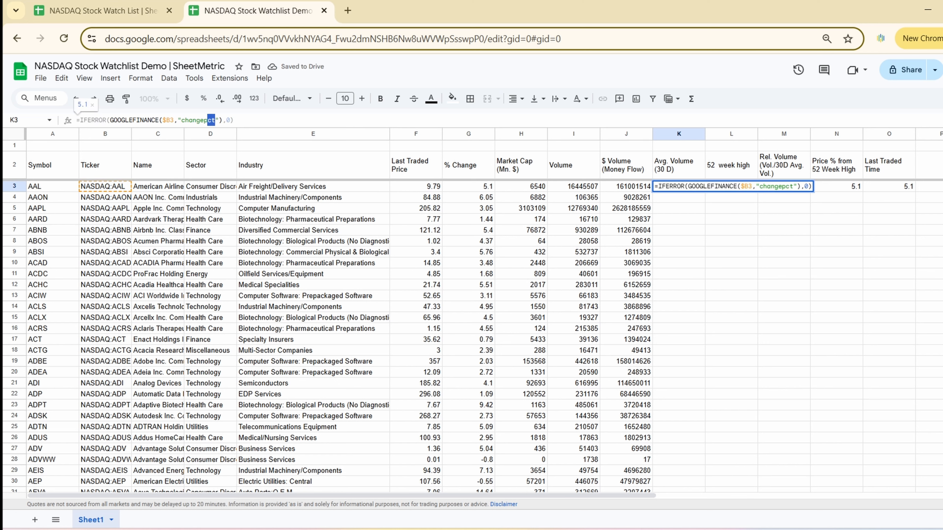
{"action": "double_click", "coordinate": [212, 120]}
{"action": "type", "text": "tr"}
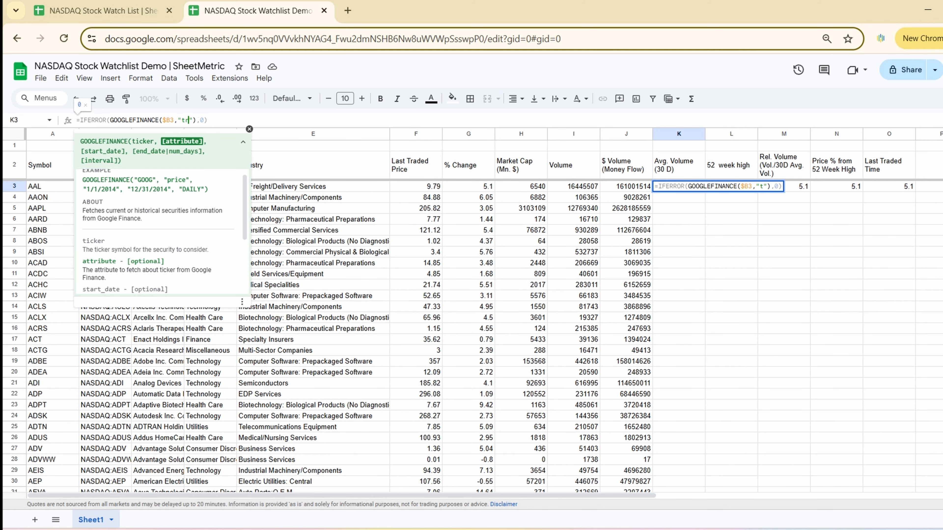
{"action": "type", "text": "ade"}
{"action": "key", "text": "BackSpace"}
{"action": "key", "text": "BackSpace"}
{"action": "key", "text": "BackSpace"}
{"action": "key", "text": "BackSpace"}
{"action": "key", "text": "BackSpace"}
{"action": "type", "text": "volumeavg"}
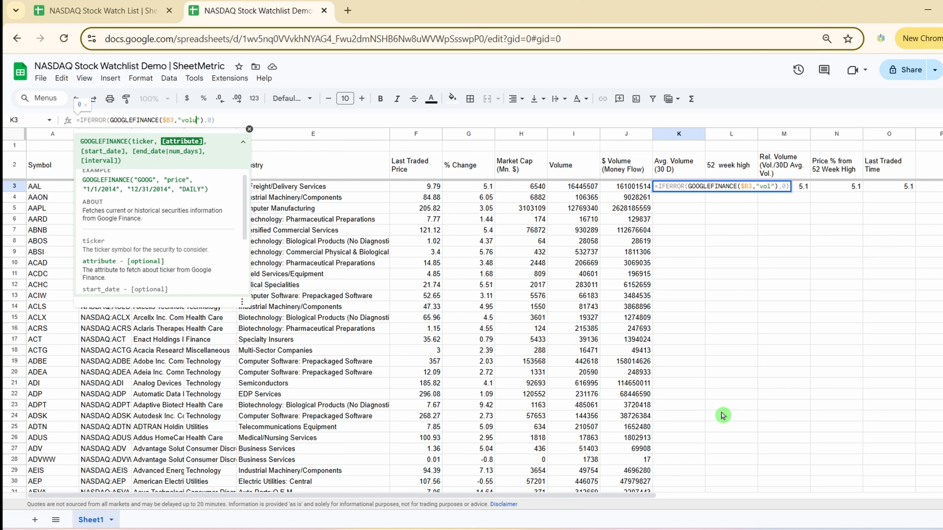
{"action": "key", "text": "Return"}
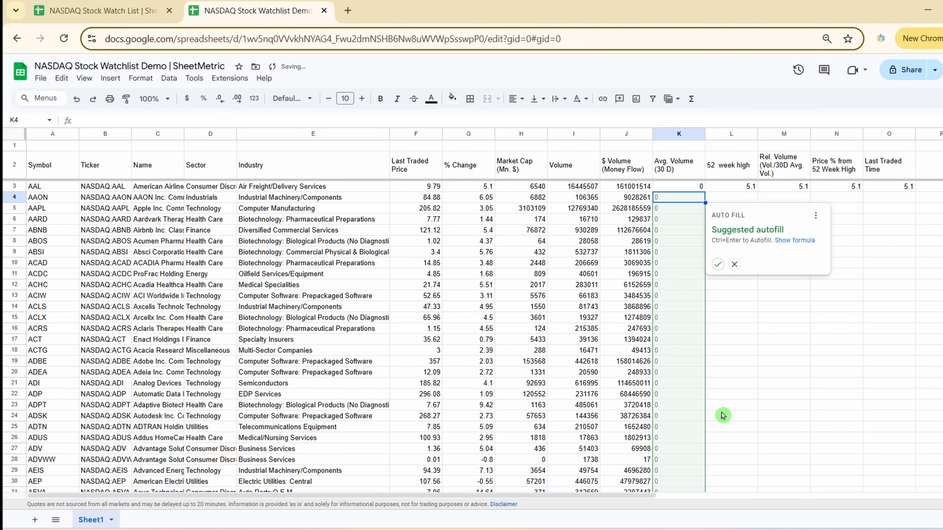
Fill the K3 average volume formula down column K for all tickers and return to K3
{"action": "key", "text": "Up"}
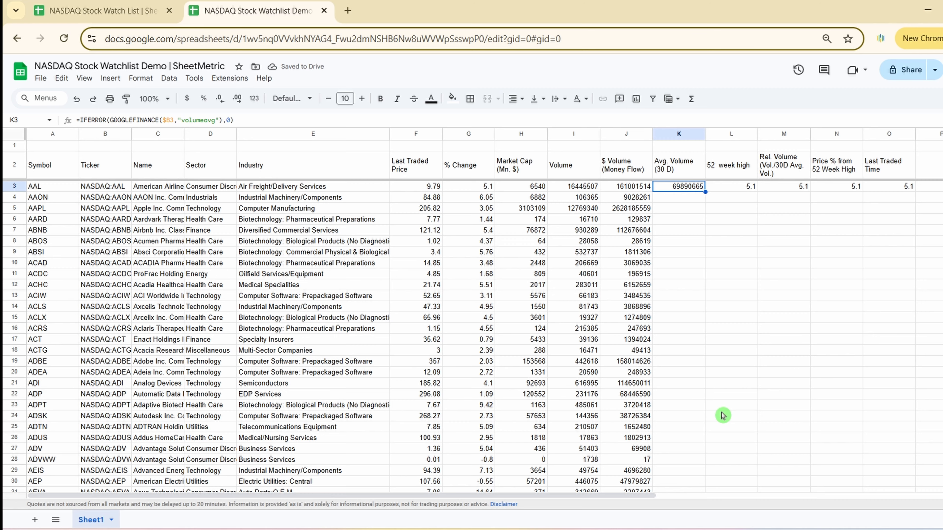
{"action": "key", "text": "ctrl+shift+Down"}
{"action": "key", "text": "ctrl+d"}
{"action": "key", "text": "ctrl+Up"}
{"action": "key", "text": "Down"}
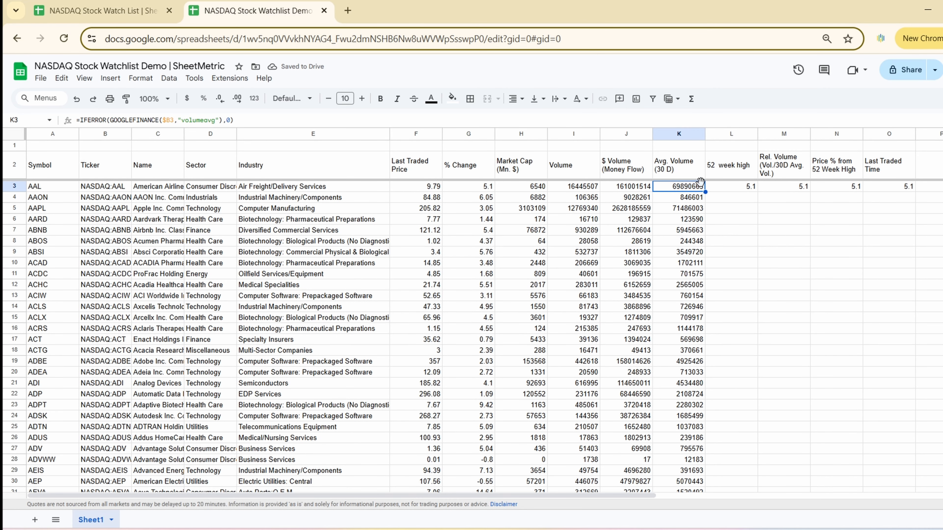
Replace the attribute in the L3 52 week high formula with "high52" and autofill the formula down the column
{"action": "left_click", "coordinate": [773, 190]}
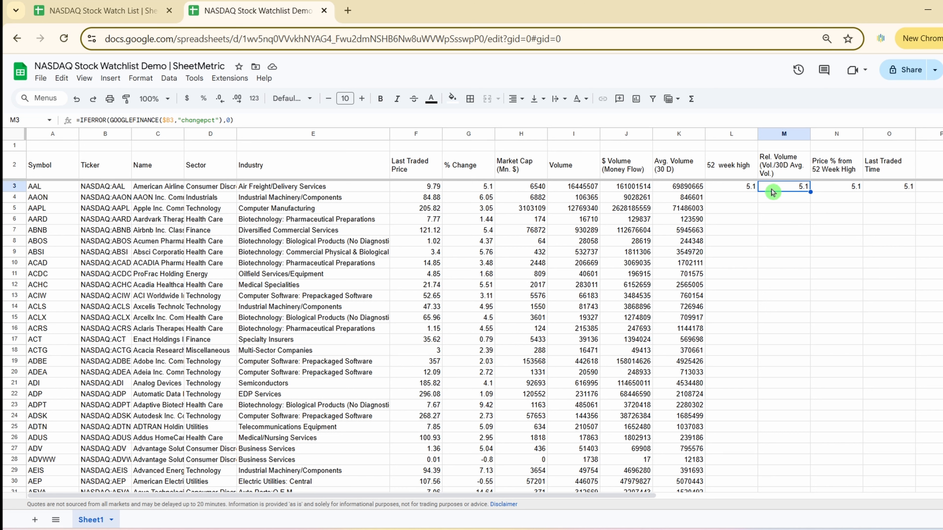
{"action": "left_click", "coordinate": [748, 188]}
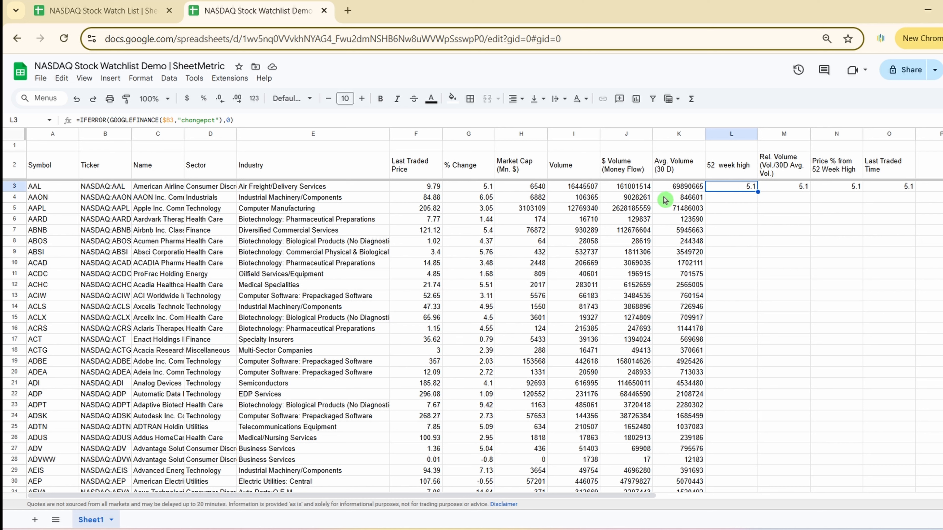
{"action": "left_click_drag", "start_coordinate": [214, 120], "coordinate": [181, 120]}
{"action": "type", "text": "hi"}
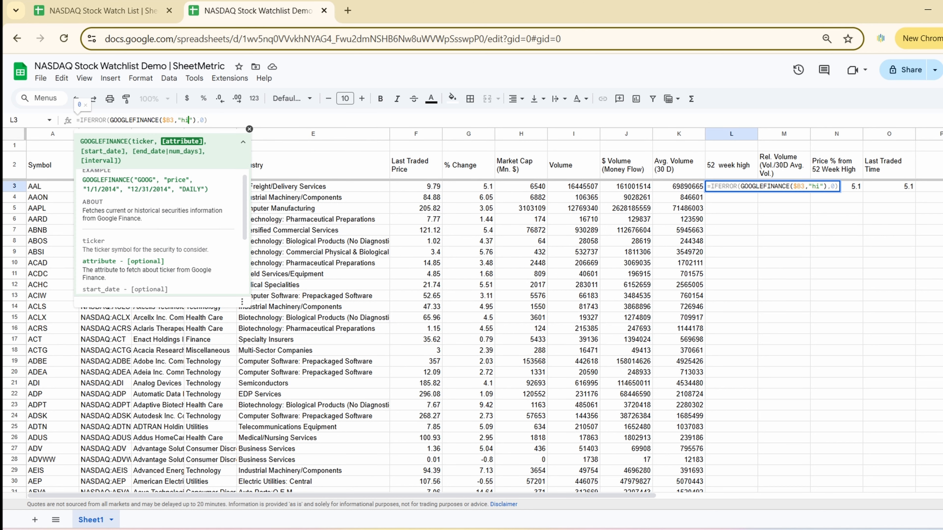
{"action": "type", "text": "gh52"}
{"action": "key", "text": "Return"}
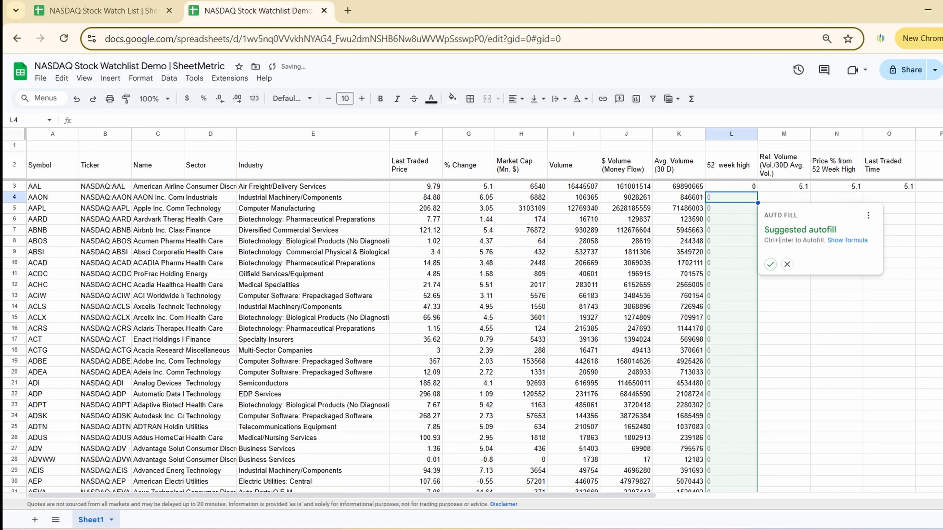
{"action": "left_click", "coordinate": [770, 265]}
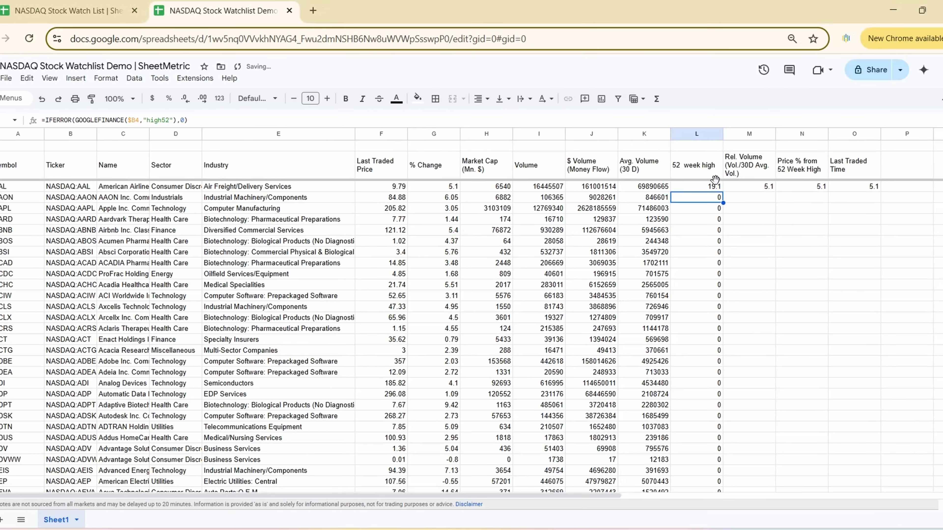
Copy the O3 formula across into the empty cell P3
{"action": "left_click", "coordinate": [904, 193]}
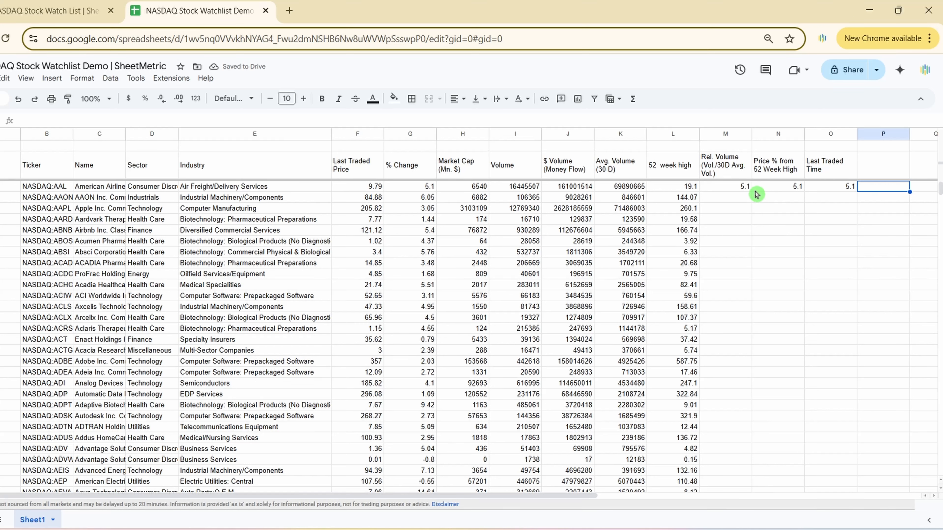
{"action": "left_click", "coordinate": [848, 193]}
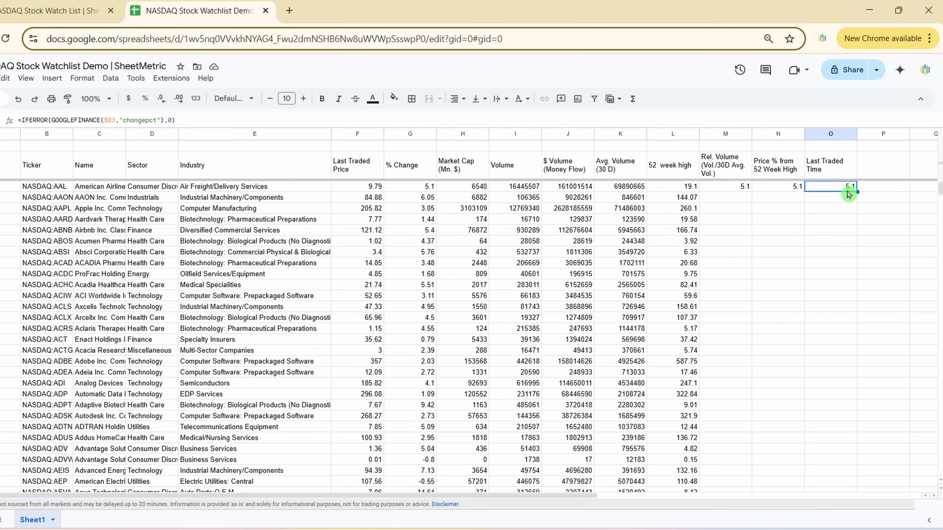
{"action": "left_click_drag", "start_coordinate": [856, 192], "coordinate": [876, 192]}
{"action": "left_click", "coordinate": [878, 192]}
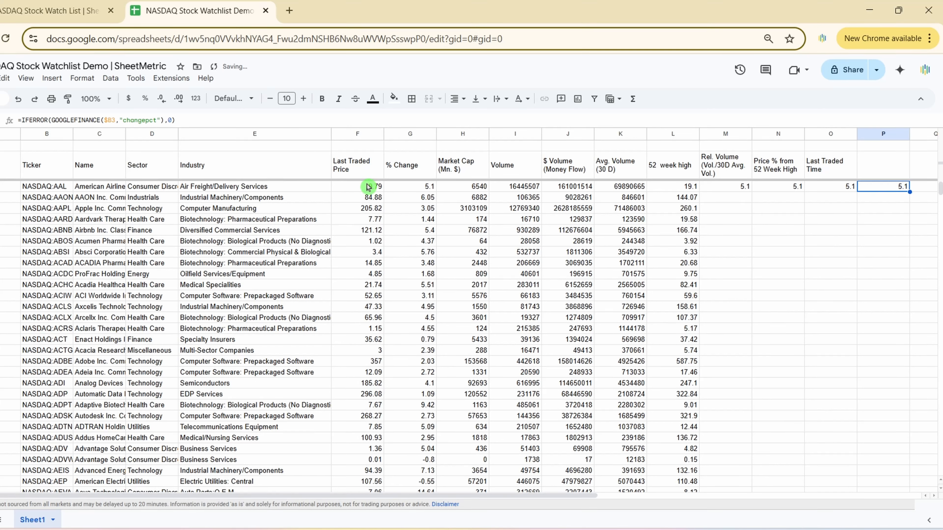
Replace the attribute in the P3 formula with "currency" and fill the formula down column P for all tickers
{"action": "left_click_drag", "start_coordinate": [157, 121], "coordinate": [142, 120]}
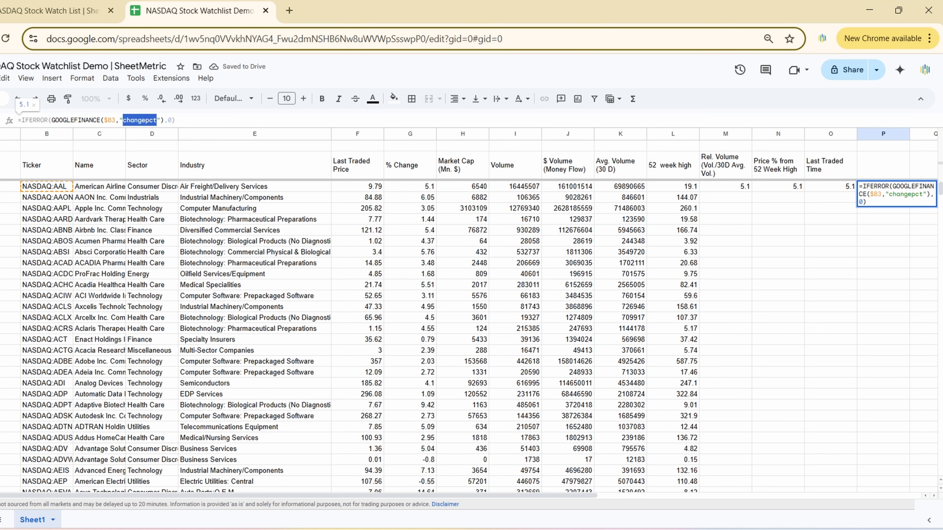
{"action": "type", "text": "currency"}
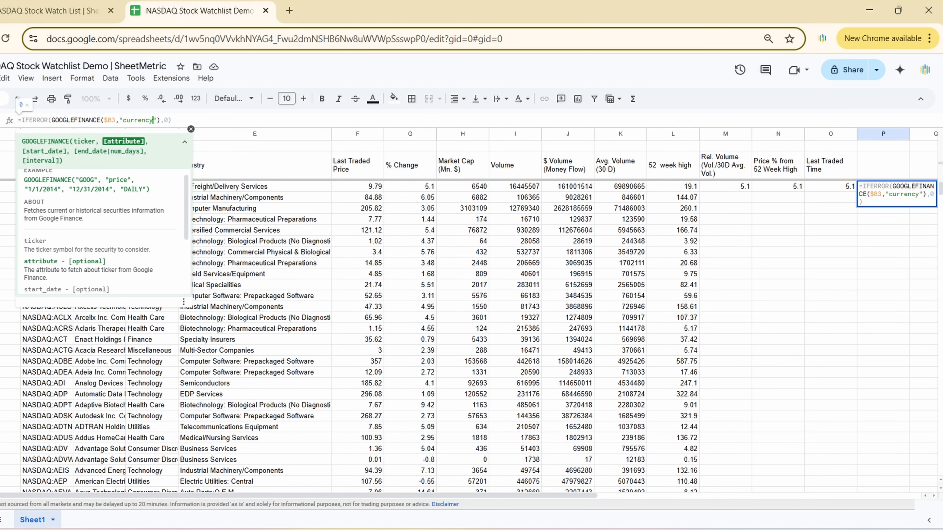
{"action": "key", "text": "Return"}
{"action": "key", "text": "ctrl+shift+Down"}
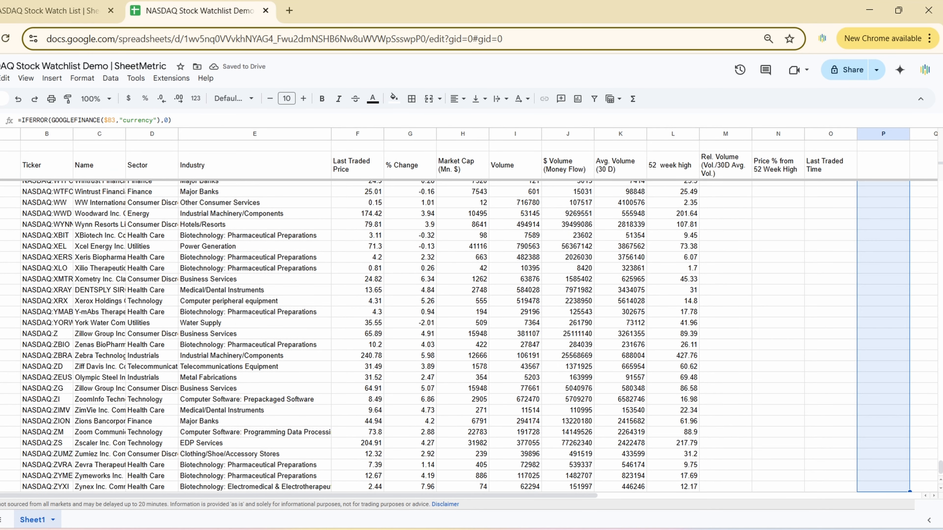
{"action": "key", "text": "ctrl+d"}
{"action": "scroll", "coordinate": [867, 274], "scroll_direction": "up", "scroll_amount": 15}
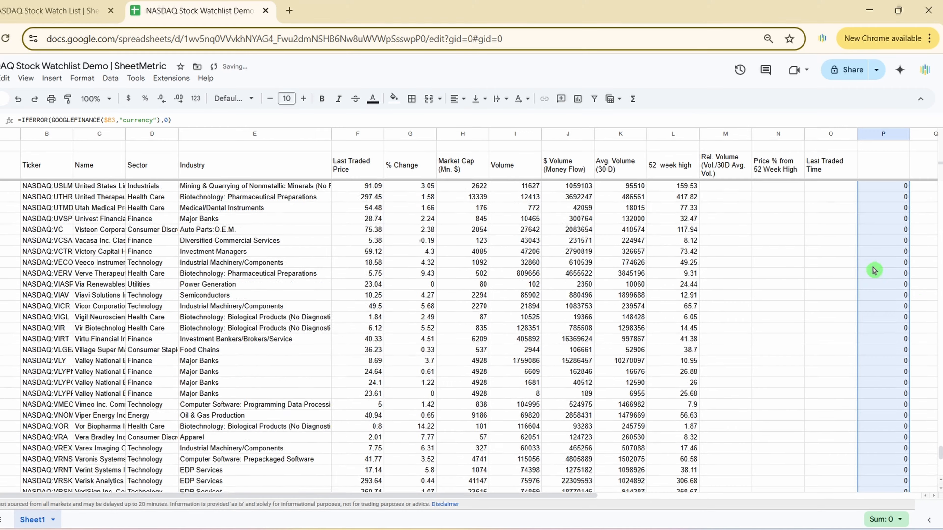
{"action": "scroll", "coordinate": [872, 372], "scroll_direction": "up", "scroll_amount": 20}
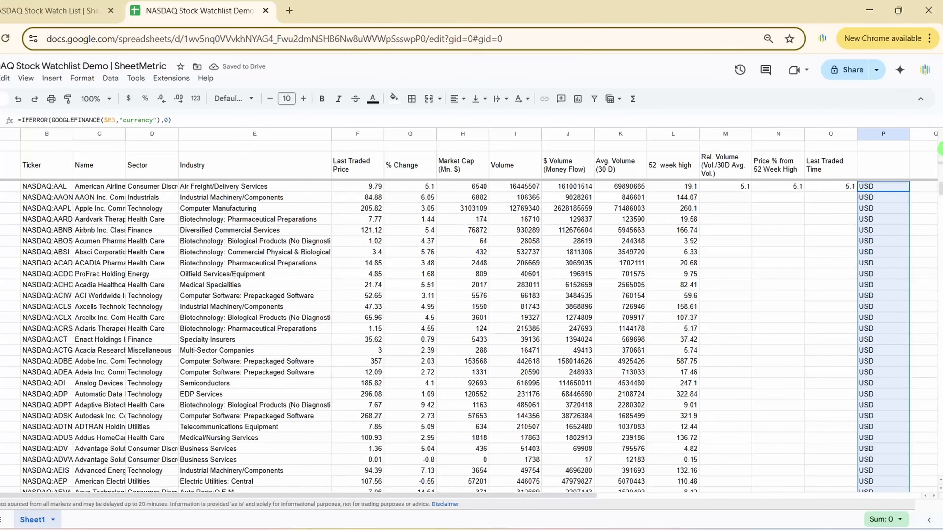
{"action": "scroll", "coordinate": [871, 373], "scroll_direction": "down", "scroll_amount": 20}
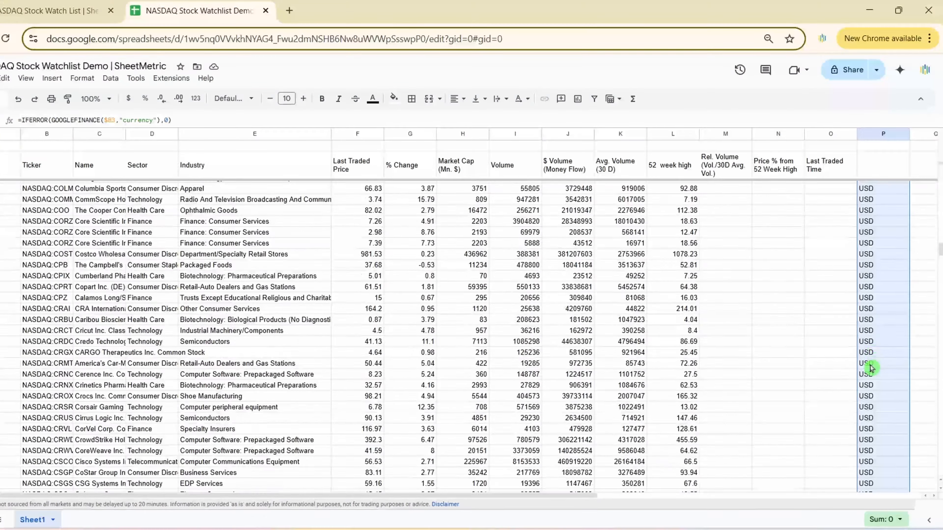
Enter a relative volume formula in M3 that divides the volume in I3 by the average volume in K3
{"action": "left_click_drag", "start_coordinate": [939, 266], "coordinate": [940, 155]}
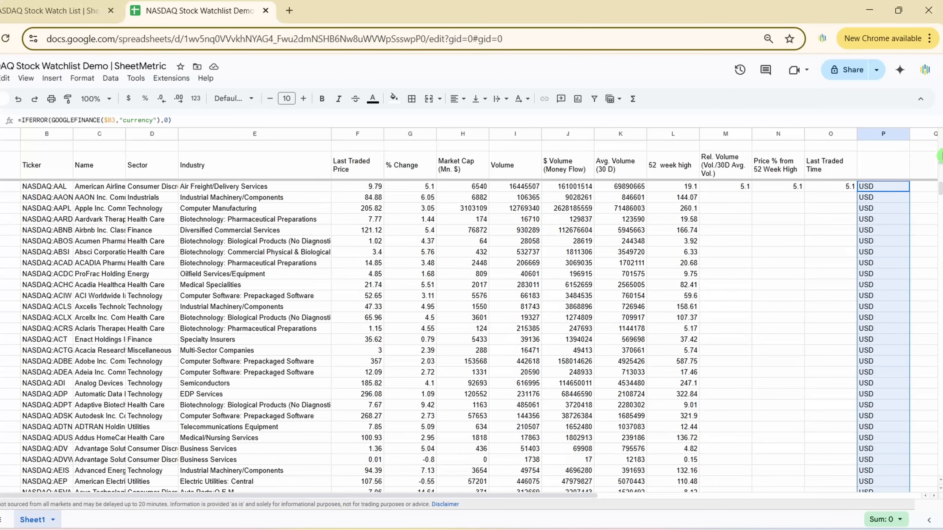
{"action": "left_click", "coordinate": [734, 182]}
{"action": "type", "text": "="}
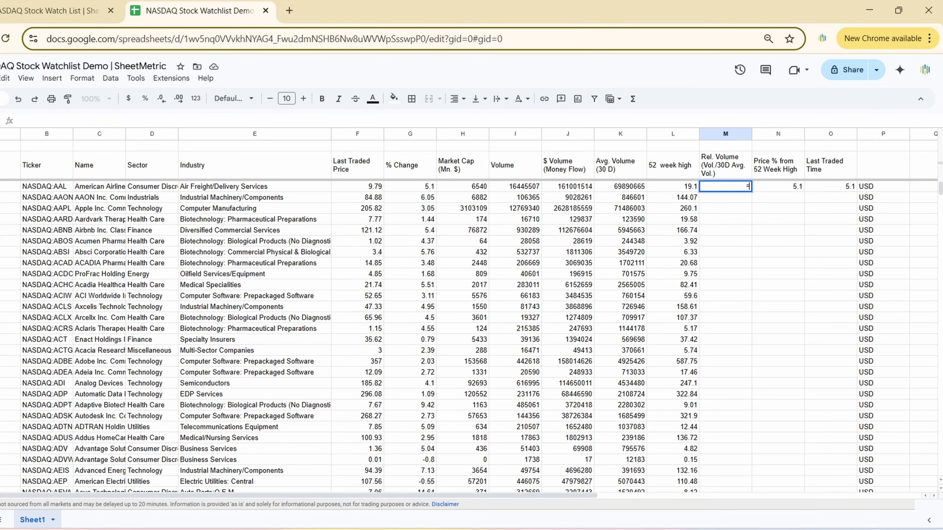
{"action": "left_click", "coordinate": [526, 190]}
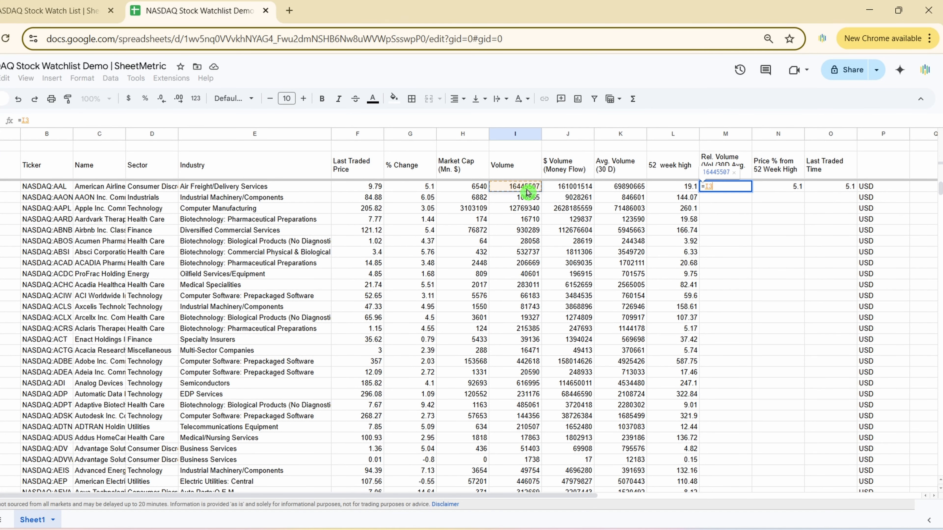
{"action": "type", "text": "/"}
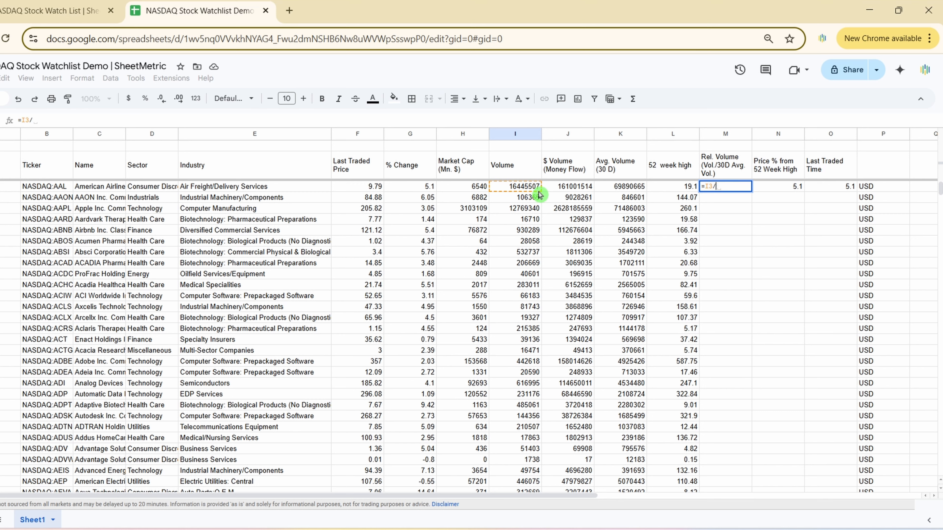
{"action": "left_click", "coordinate": [619, 190]}
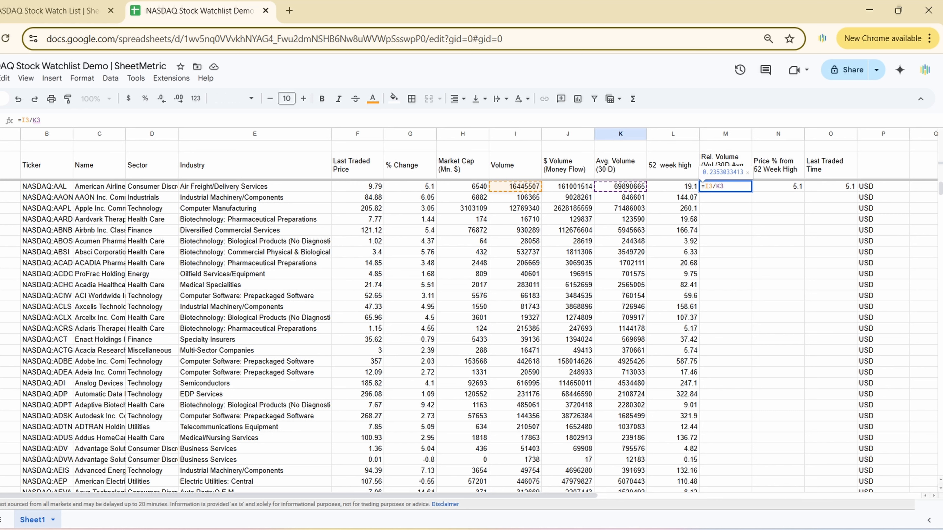
Wrap the M3 formula as =IFERROR(I3/K3,0) and autofill it down column M for all tickers
{"action": "type", "text": "IFERR"}
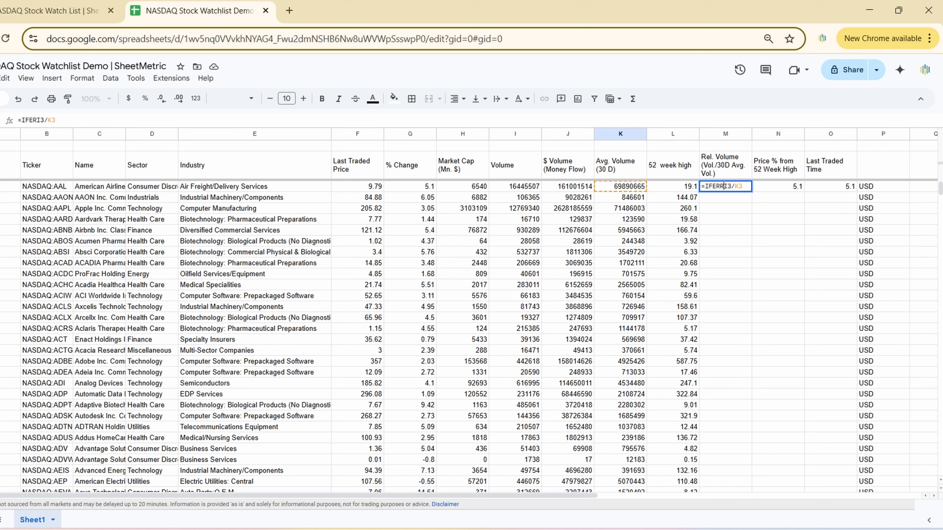
{"action": "type", "text": "OR("}
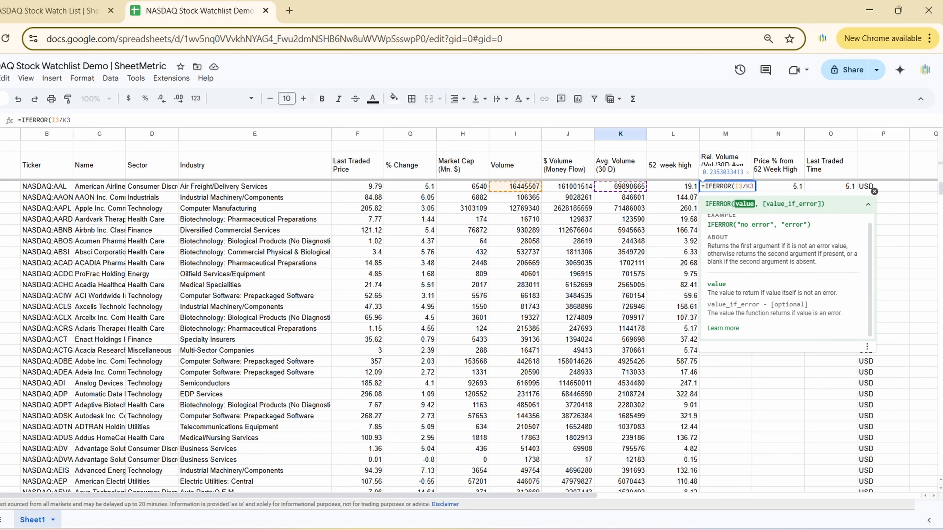
{"action": "key", "text": "Right"}
{"action": "key", "text": "Right"}
{"action": "key", "text": "Right"}
{"action": "key", "text": "Right"}
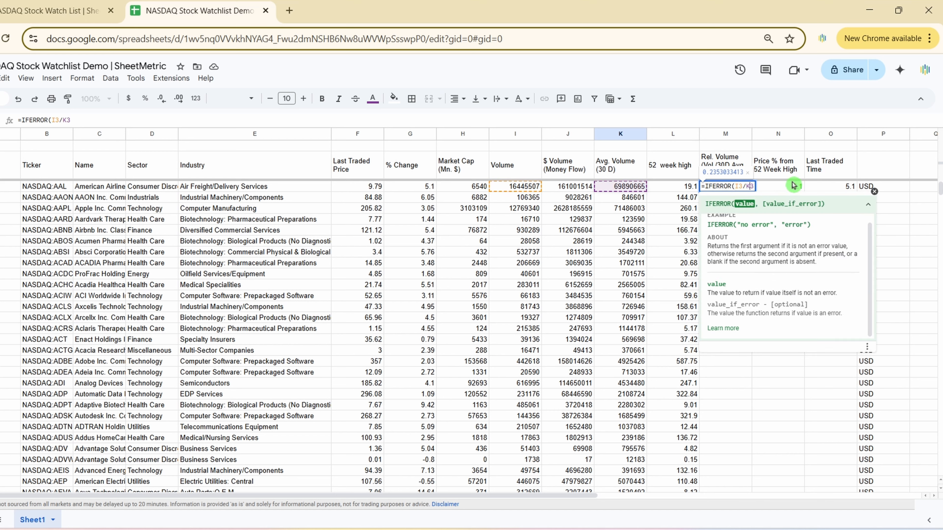
{"action": "type", "text": ",0"}
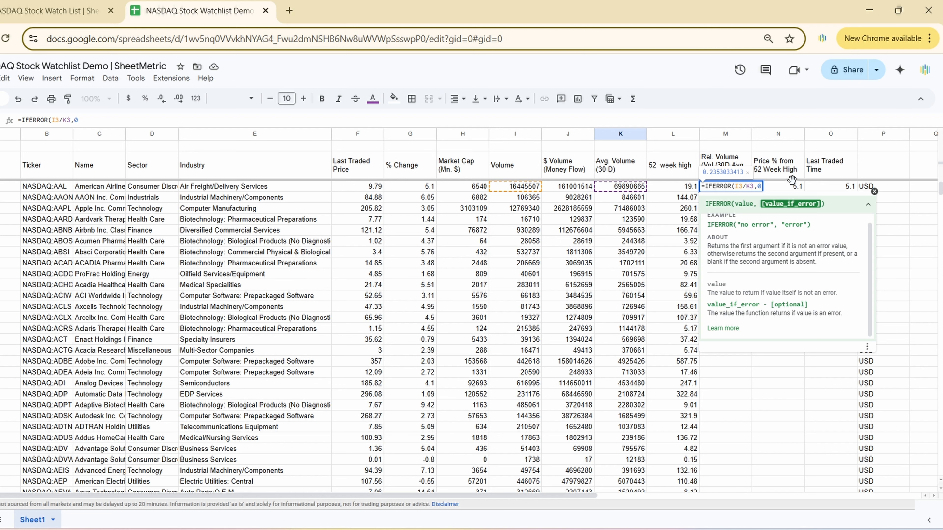
{"action": "key", "text": "Return"}
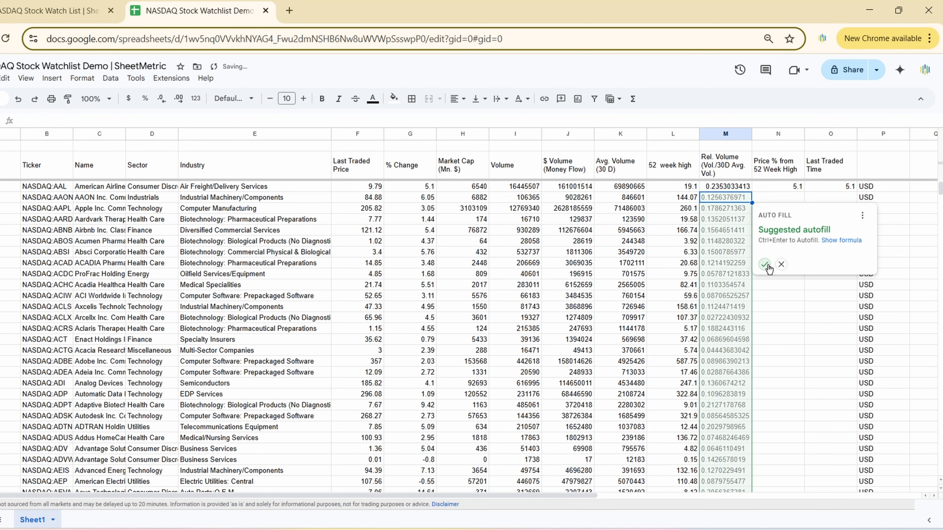
{"action": "left_click", "coordinate": [765, 264]}
Replace the N3 formula with =(F3-L3)/L3 to calculate the price's percentage distance from the 52 week high
{"action": "left_click", "coordinate": [788, 187]}
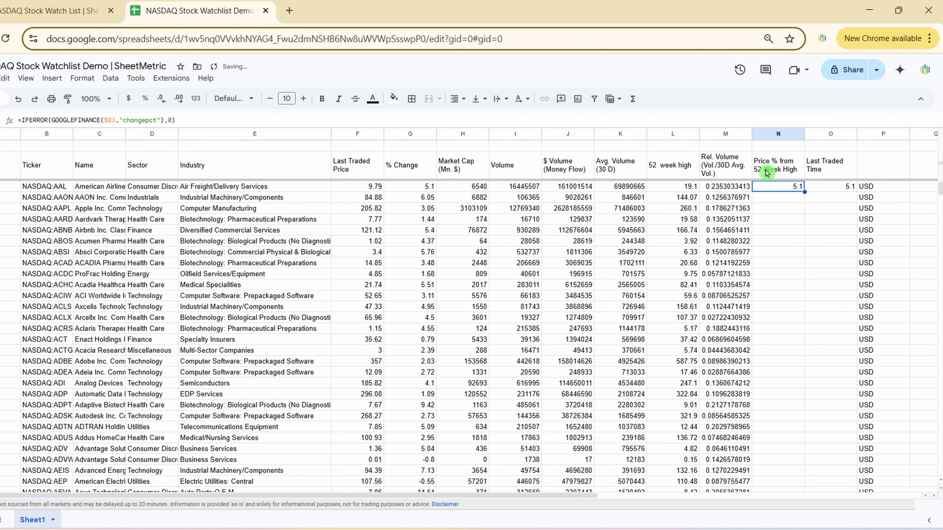
{"action": "type", "text": "="}
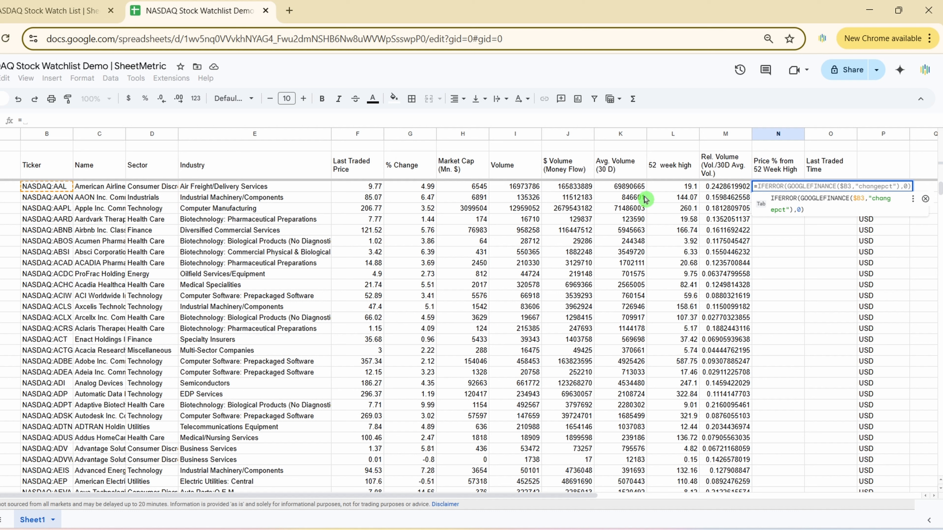
{"action": "left_click", "coordinate": [378, 189]}
{"action": "type", "text": "-"}
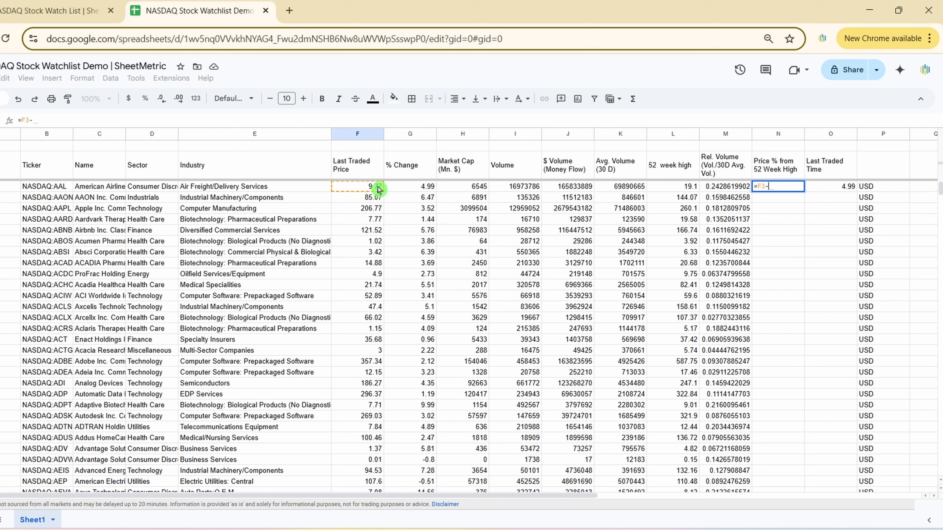
{"action": "left_click", "coordinate": [663, 189]}
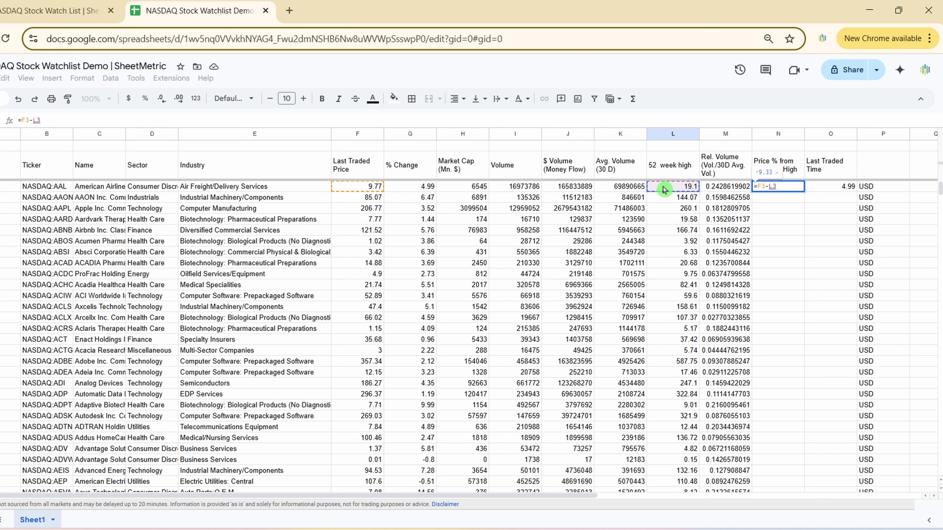
{"action": "type", "text": ")"}
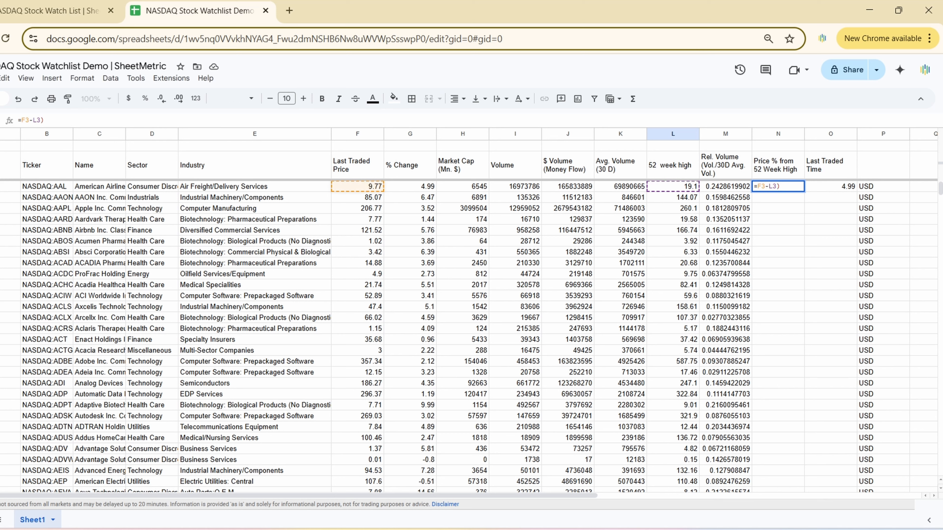
{"action": "type", "text": "("}
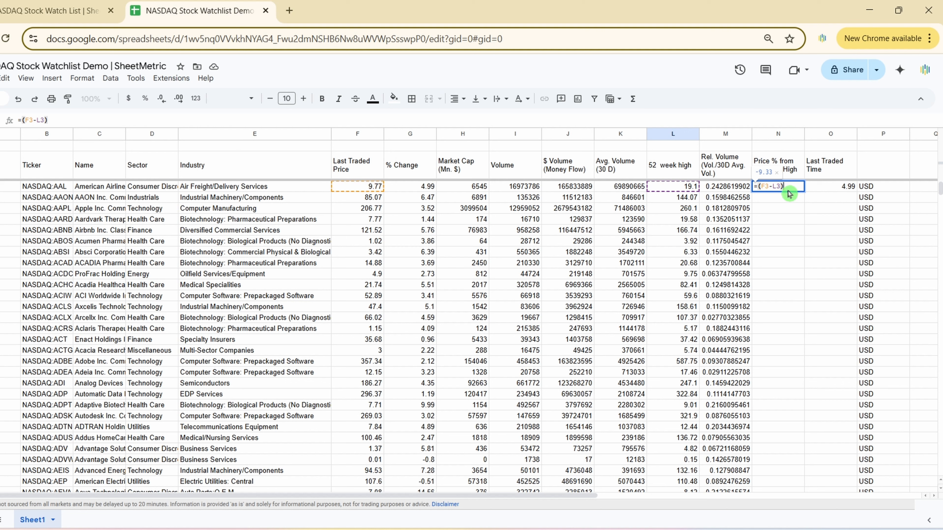
{"action": "type", "text": "/"}
{"action": "left_click", "coordinate": [688, 189]}
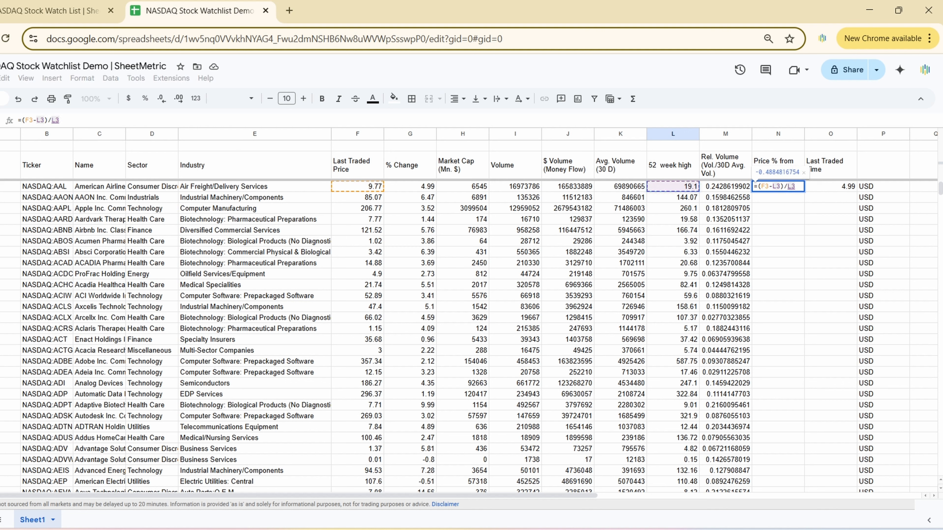
Wrap the N3 formula in IFERROR with a fallback of 0 and autofill it down column N
{"action": "left_click", "coordinate": [758, 186]}
{"action": "type", "text": "IFE"}
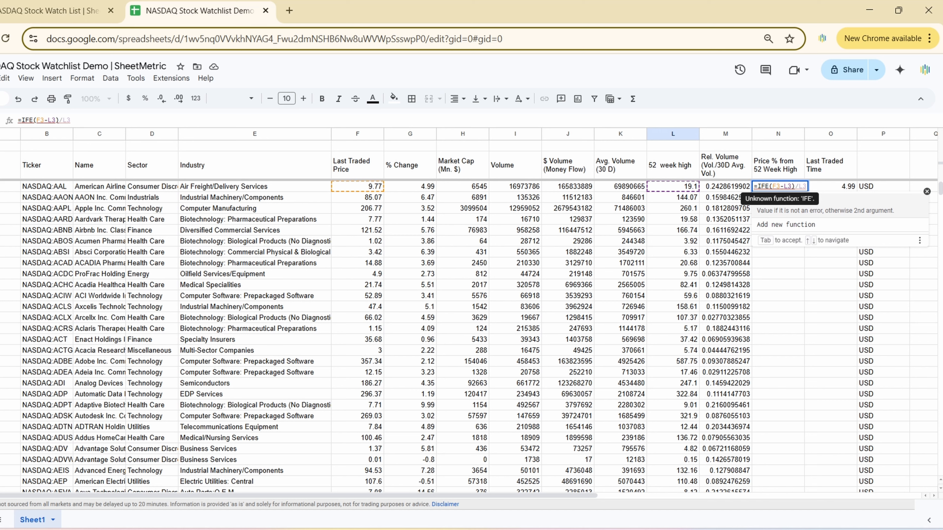
{"action": "type", "text": "RROR"}
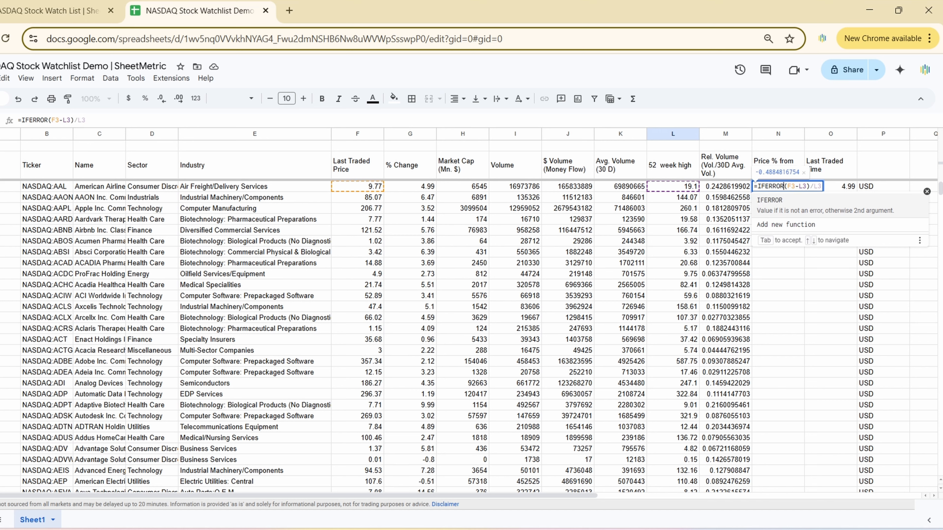
{"action": "type", "text": "("}
{"action": "left_click", "coordinate": [149, 122]}
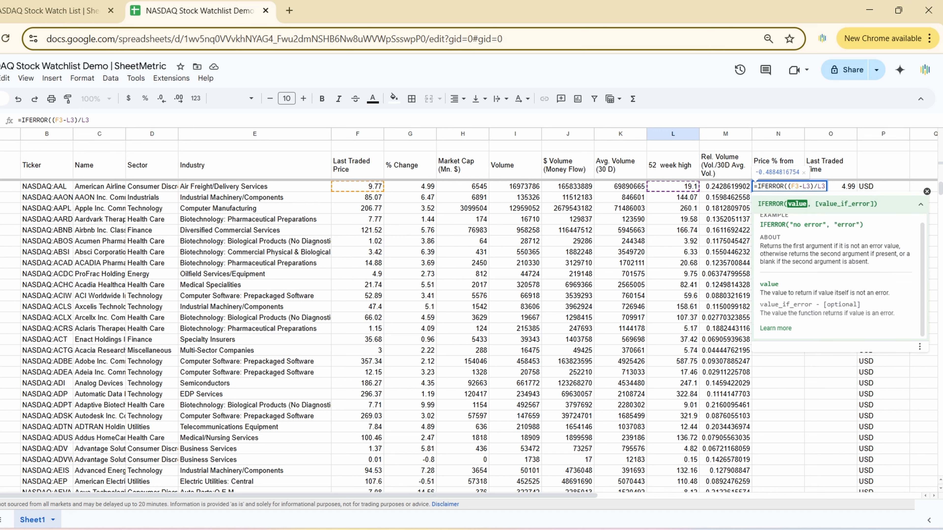
{"action": "type", "text": ",0"}
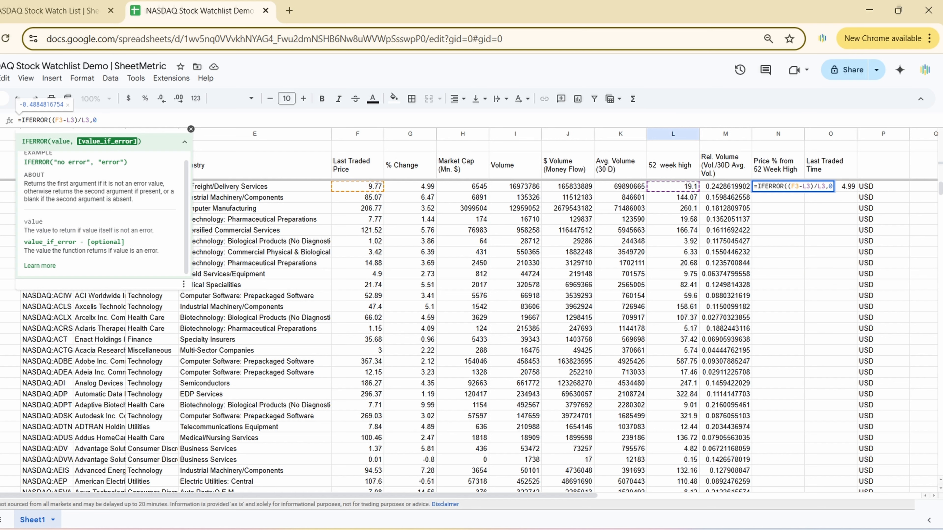
{"action": "key", "text": "Return"}
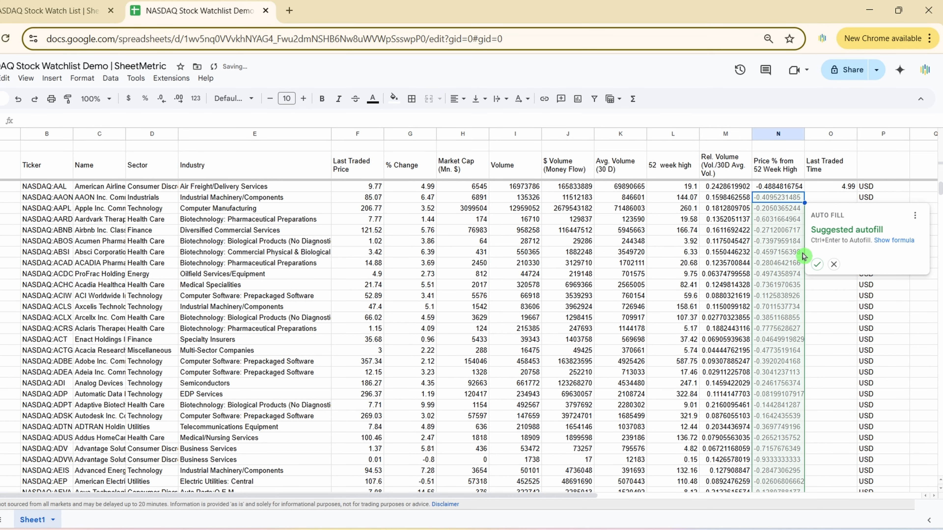
{"action": "left_click", "coordinate": [817, 264]}
Format column N as percentages with one decimal place
{"action": "left_click", "coordinate": [779, 133]}
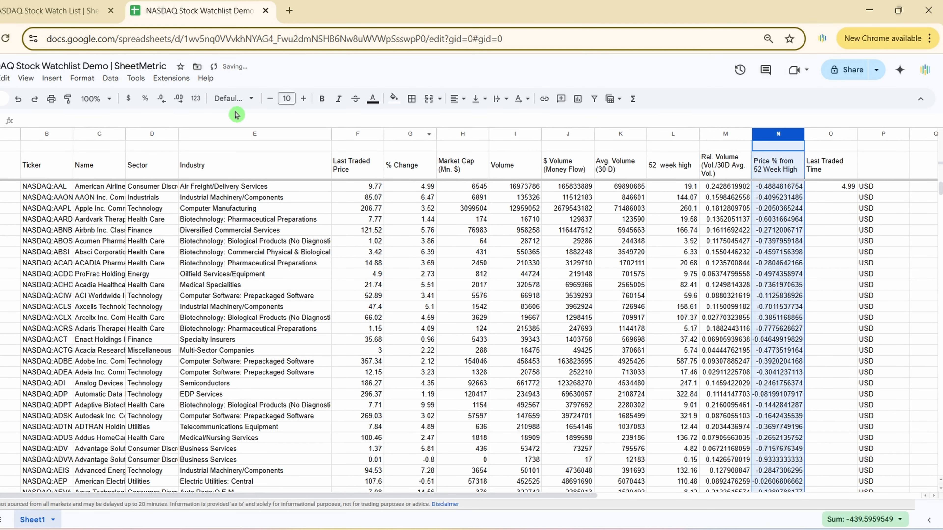
{"action": "left_click", "coordinate": [145, 99]}
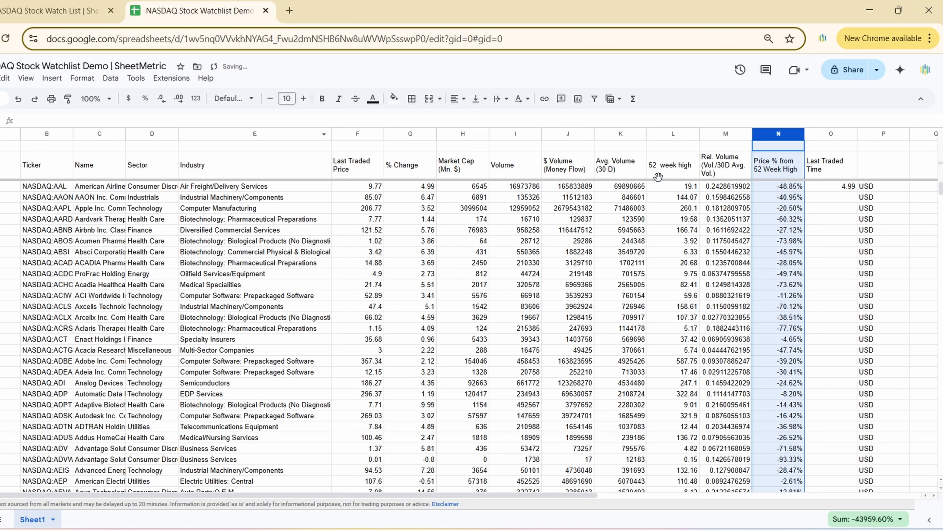
{"action": "left_click", "coordinate": [161, 99]}
Replace the attribute in the O3 formula with "tradetime" and fill the formula down column O for all tickers
{"action": "left_click", "coordinate": [823, 188]}
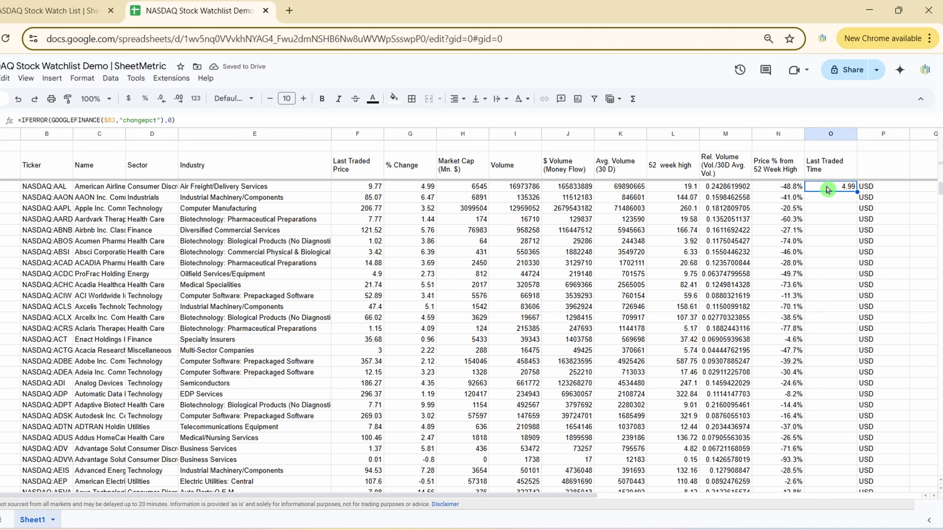
{"action": "left_click_drag", "start_coordinate": [157, 120], "coordinate": [130, 120]}
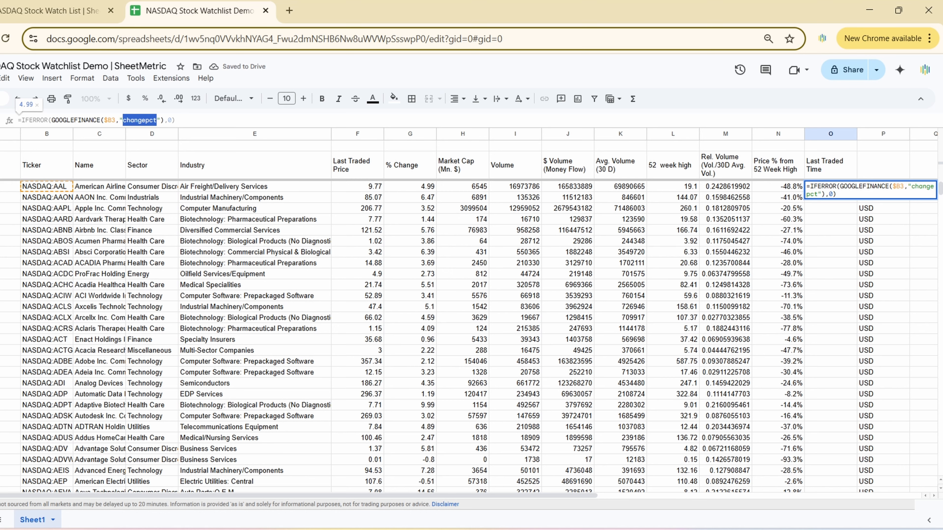
{"action": "type", "text": "trade"}
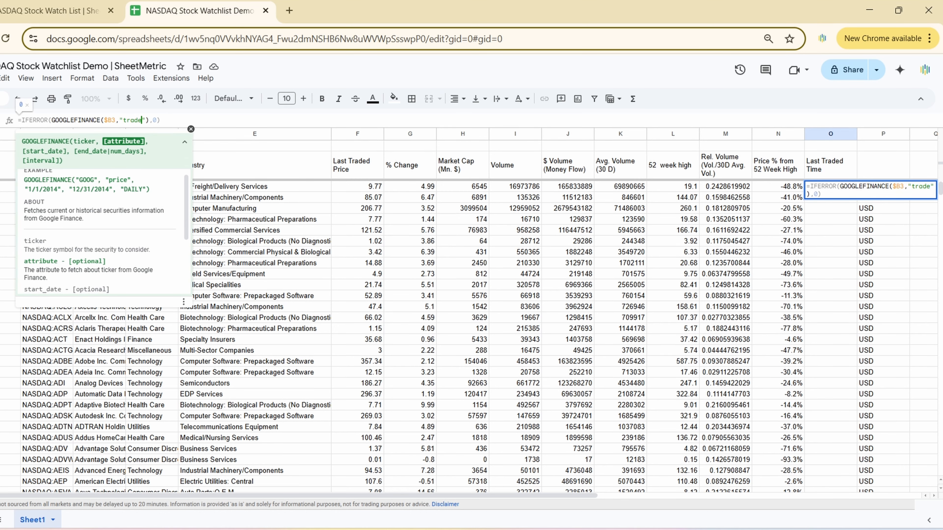
{"action": "type", "text": "time"}
{"action": "key", "text": "ctrl+Return"}
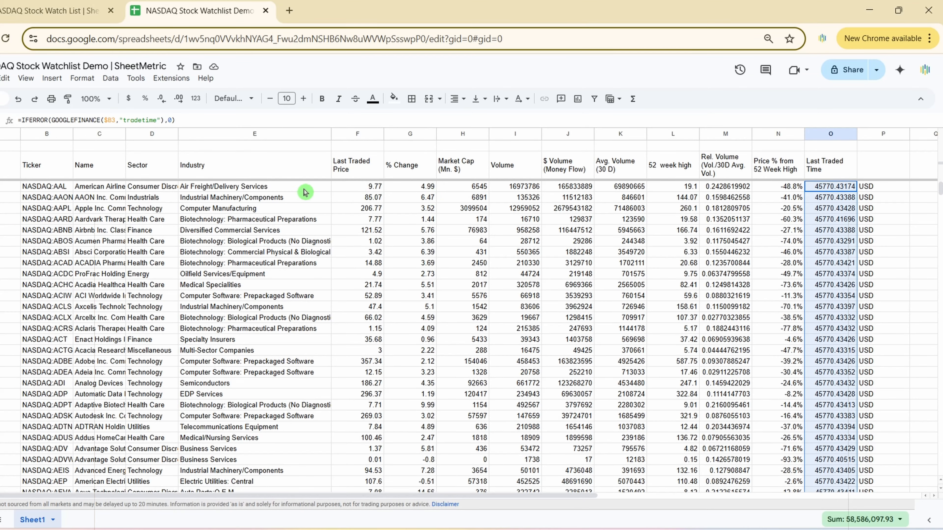
Format the Last Traded Time values in column O as Date time and fit the column width to them
{"action": "left_click", "coordinate": [83, 78]}
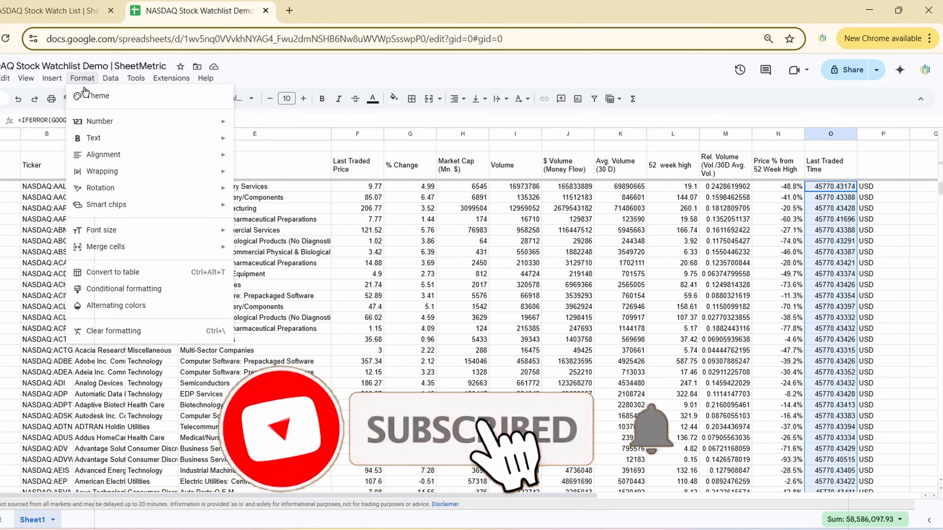
{"action": "mouse_move", "coordinate": [200, 121]}
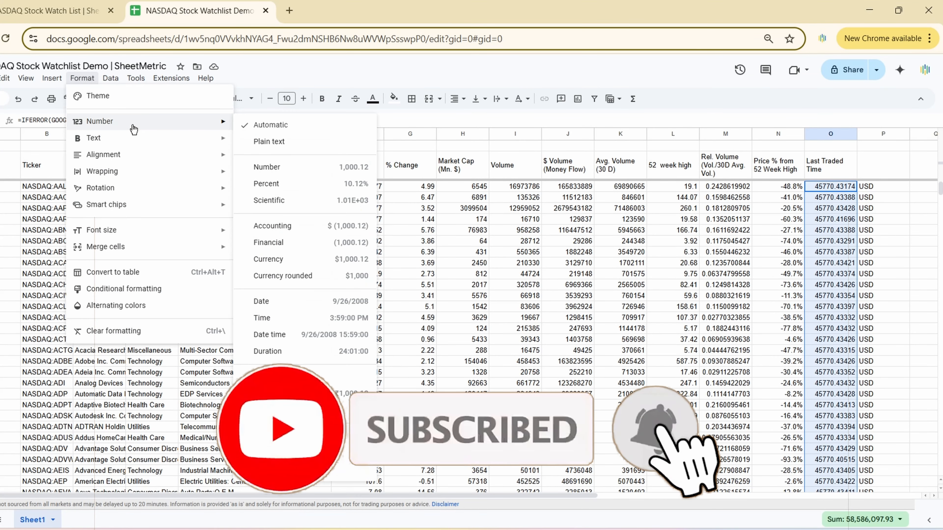
{"action": "left_click", "coordinate": [301, 334]}
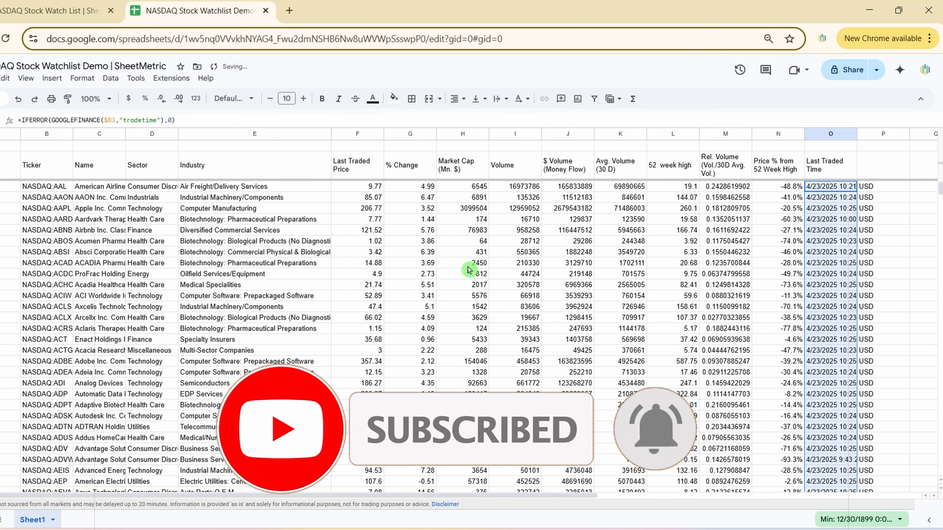
{"action": "left_click_drag", "start_coordinate": [857, 134], "coordinate": [863, 133]}
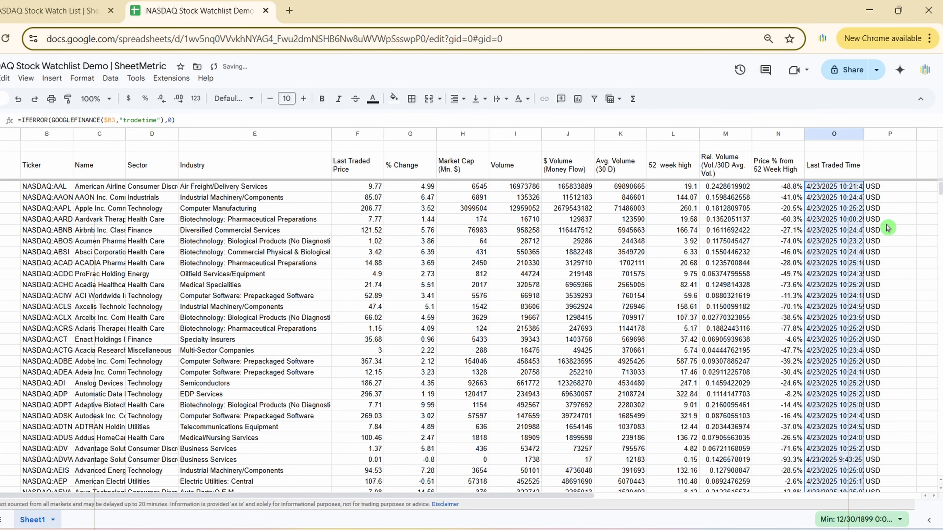
{"action": "double_click", "coordinate": [863, 133]}
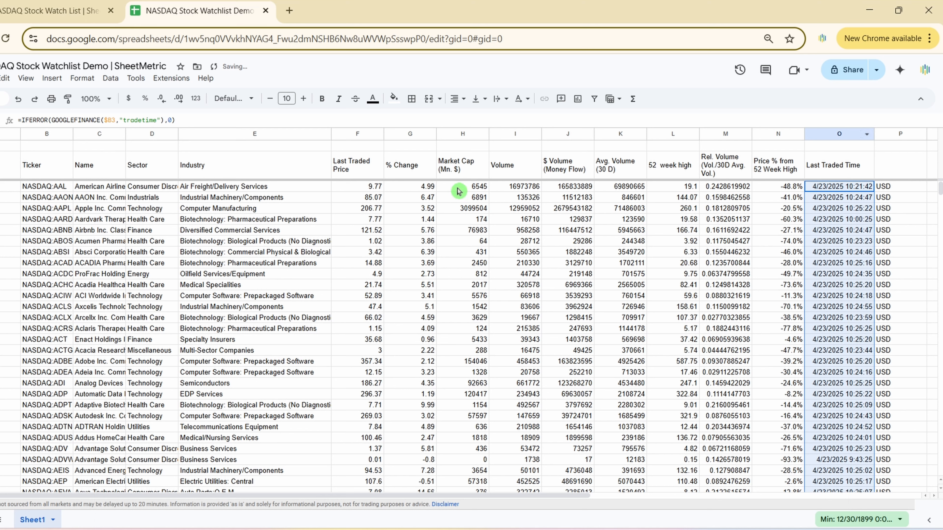
{"action": "left_click", "coordinate": [479, 244]}
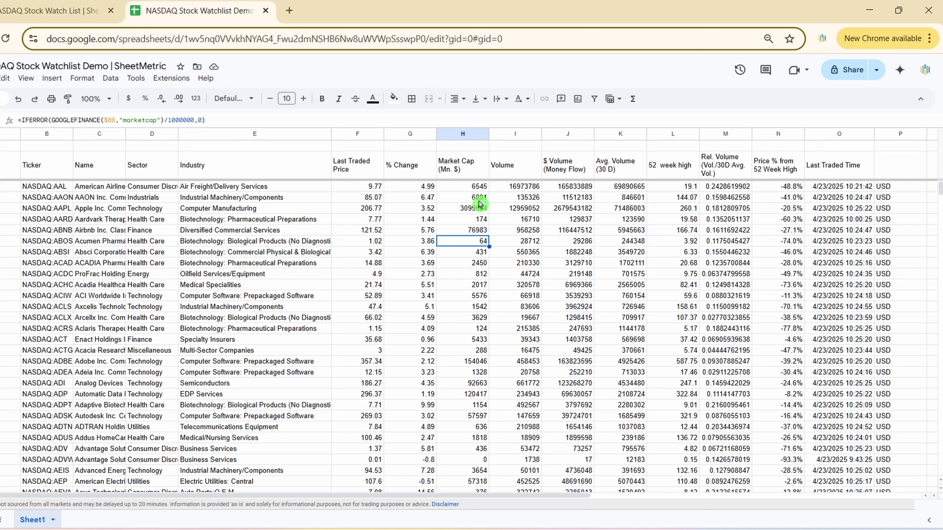
{"action": "left_click", "coordinate": [473, 150]}
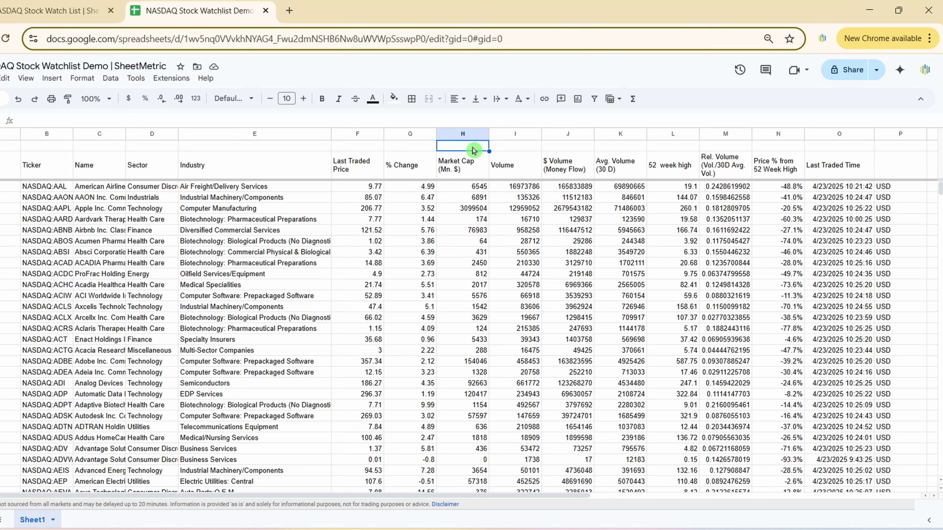
Replace the MIN formula in H1 above the Market Cap column with =PERCENTILE(H3:H,0.2)
{"action": "scroll", "coordinate": [528, 357], "scroll_direction": "down", "scroll_amount": 10}
{"action": "scroll", "coordinate": [527, 358], "scroll_direction": "up", "scroll_amount": 7}
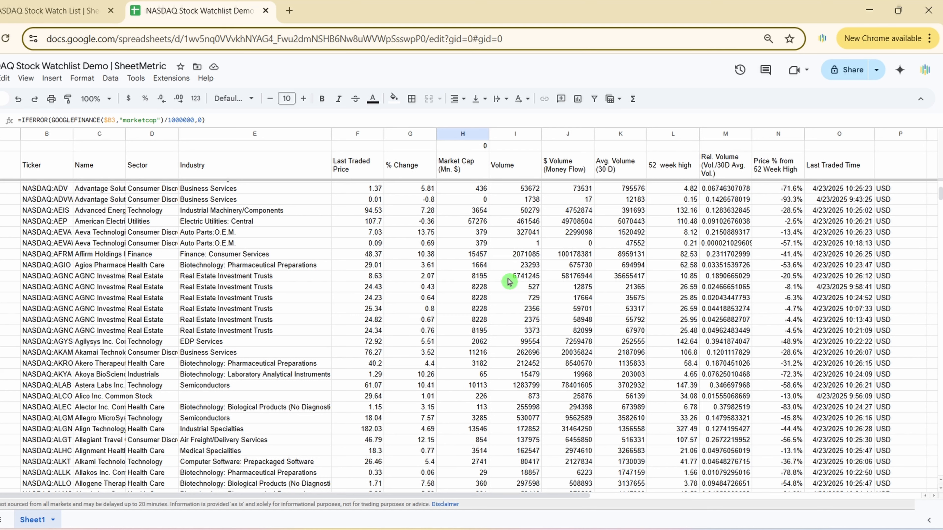
{"action": "left_click", "coordinate": [483, 151]}
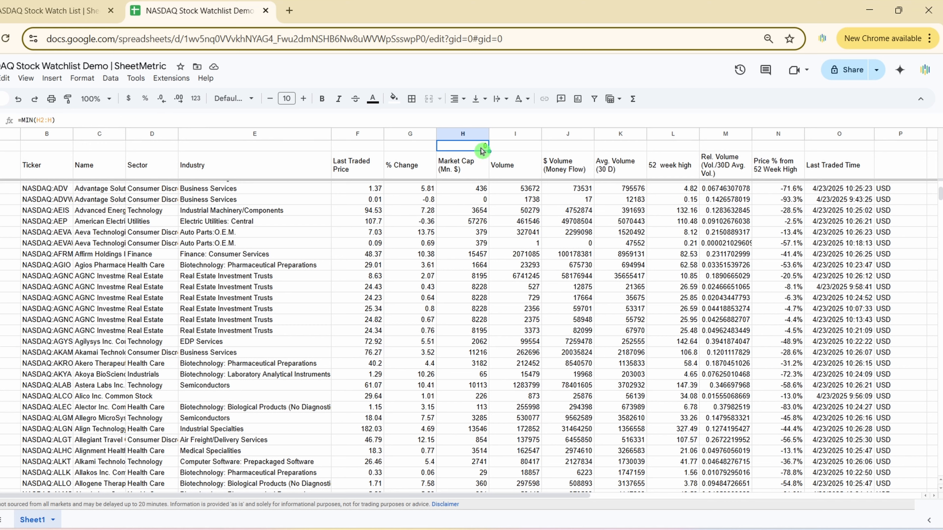
{"action": "type", "text": "=Prec"}
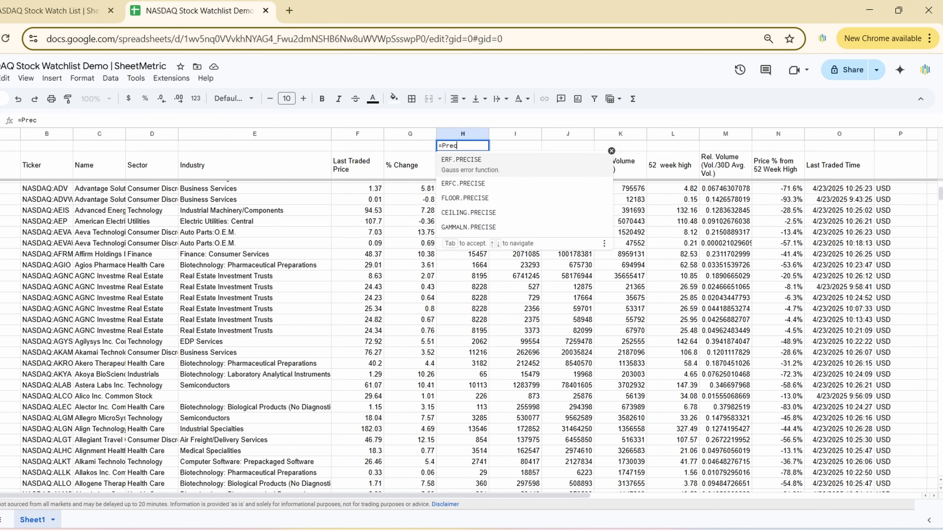
{"action": "key", "text": "BackSpace"}
{"action": "key", "text": "BackSpace"}
{"action": "key", "text": "BackSpace"}
{"action": "type", "text": "erce"}
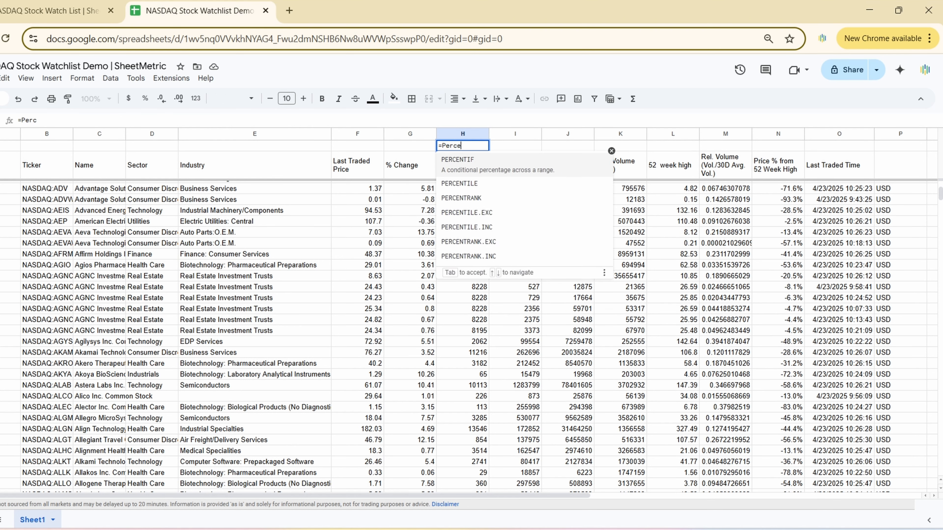
{"action": "type", "text": "ntile"}
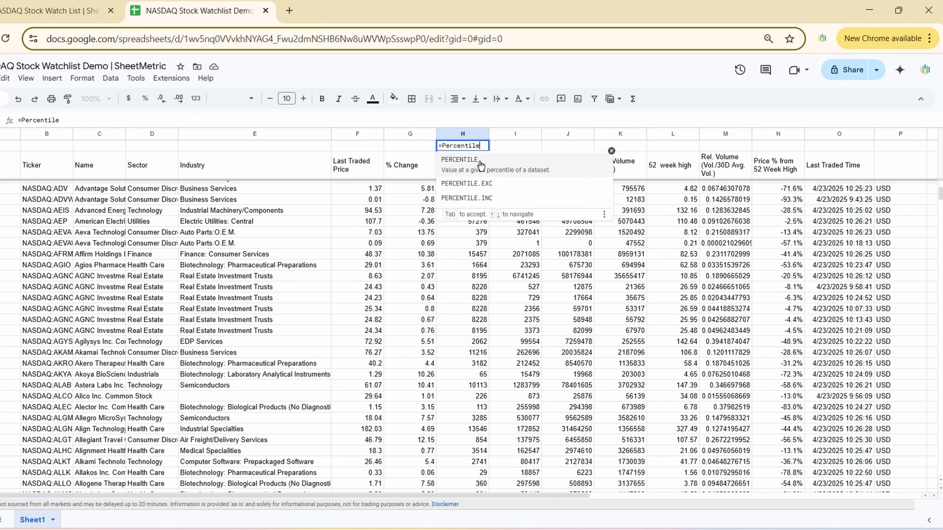
{"action": "left_click", "coordinate": [481, 164]}
{"action": "scroll", "coordinate": [479, 191], "scroll_direction": "up", "scroll_amount": 8}
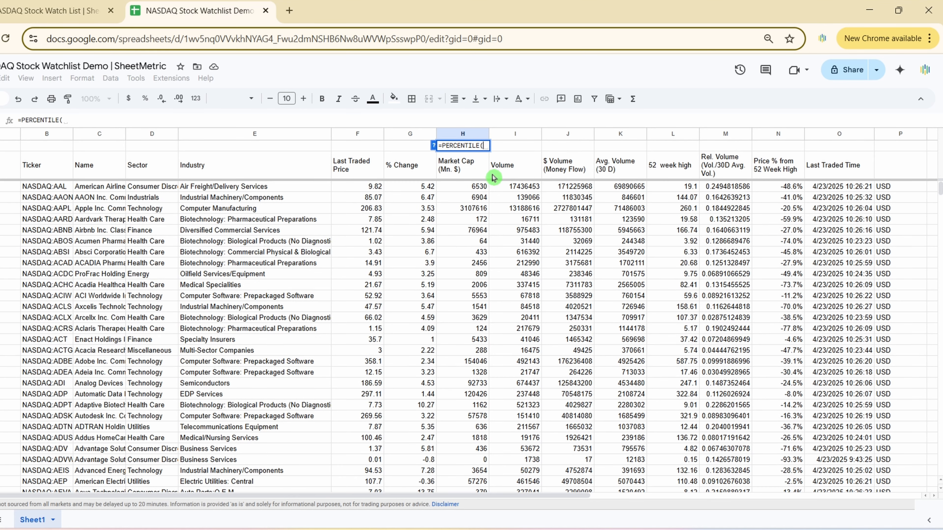
{"action": "left_click", "coordinate": [478, 190]}
{"action": "left_click_drag", "start_coordinate": [478, 190], "coordinate": [478, 192]}
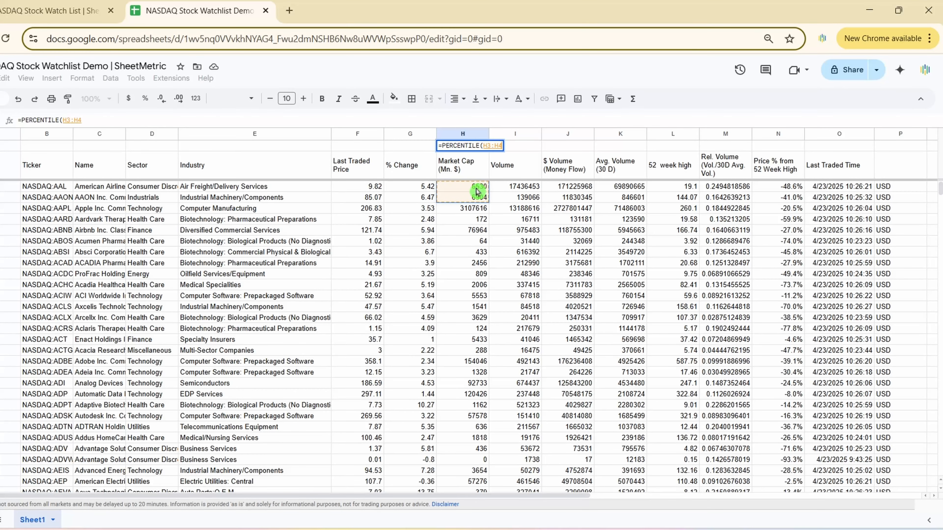
{"action": "key", "text": "BackSpace"}
{"action": "type", "text": ",0.2"}
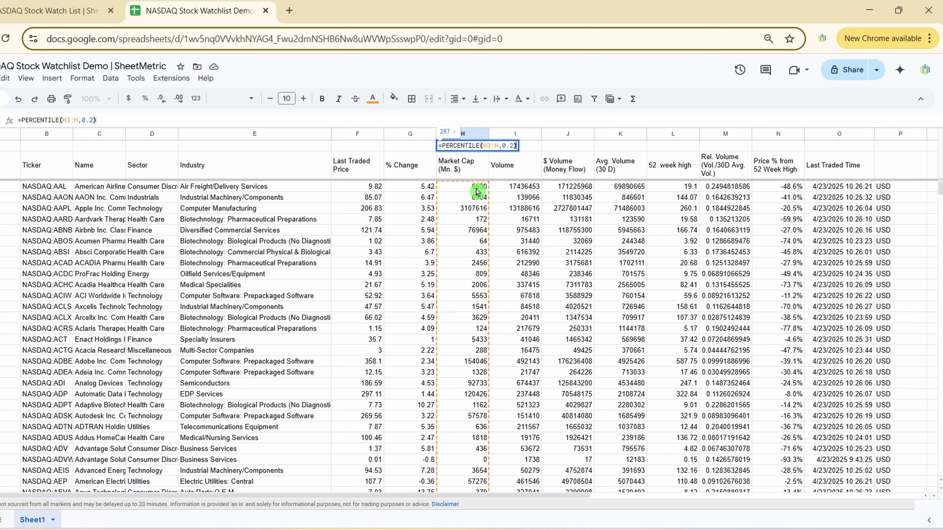
{"action": "key", "text": "Return"}
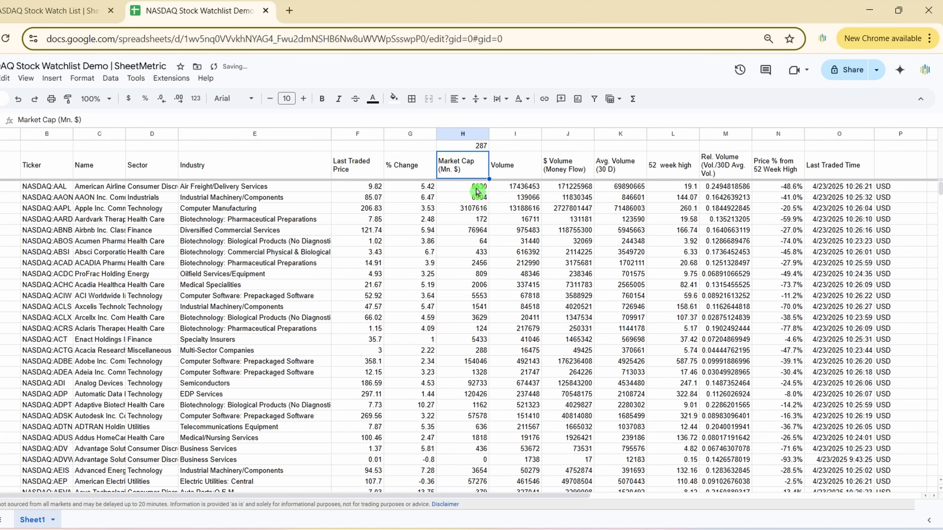
Autofill the H1 percentile formula across to I1 above the Volume column
{"action": "key", "text": "Up"}
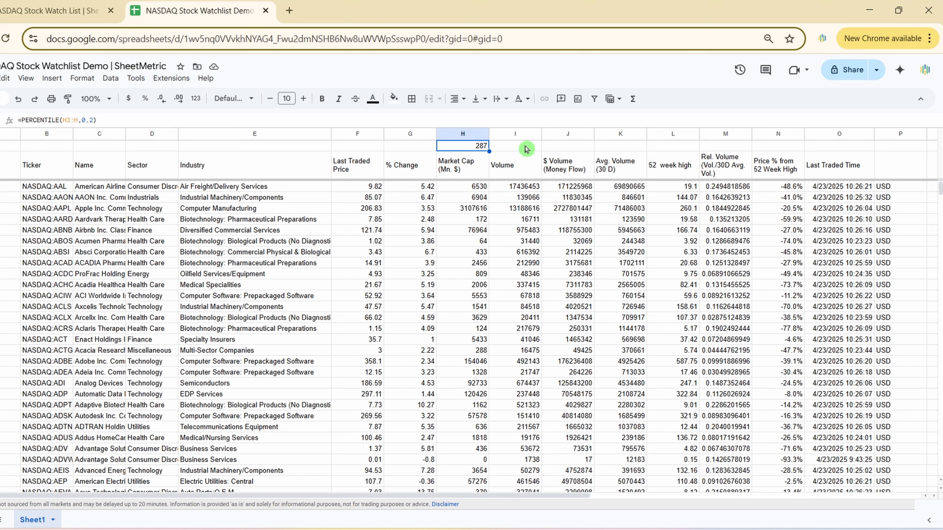
{"action": "left_click_drag", "start_coordinate": [489, 152], "coordinate": [524, 148]}
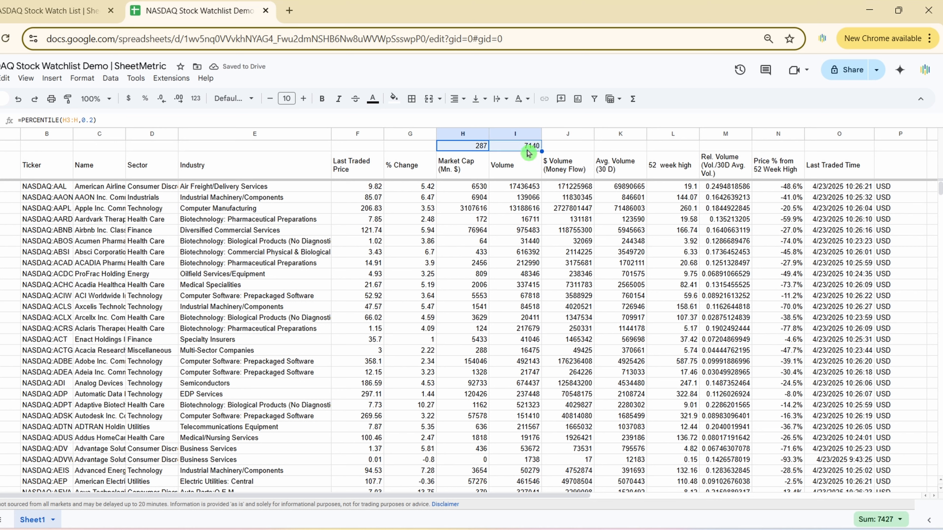
{"action": "left_click", "coordinate": [523, 189]}
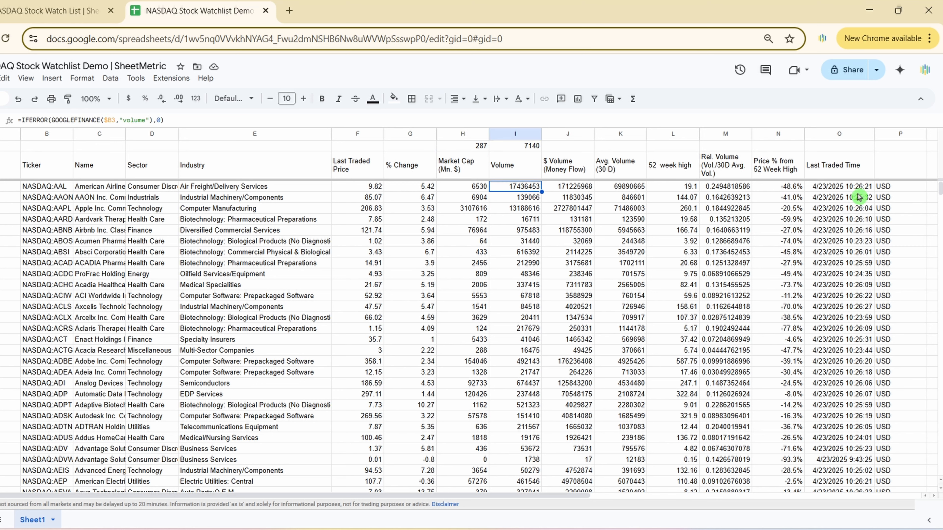